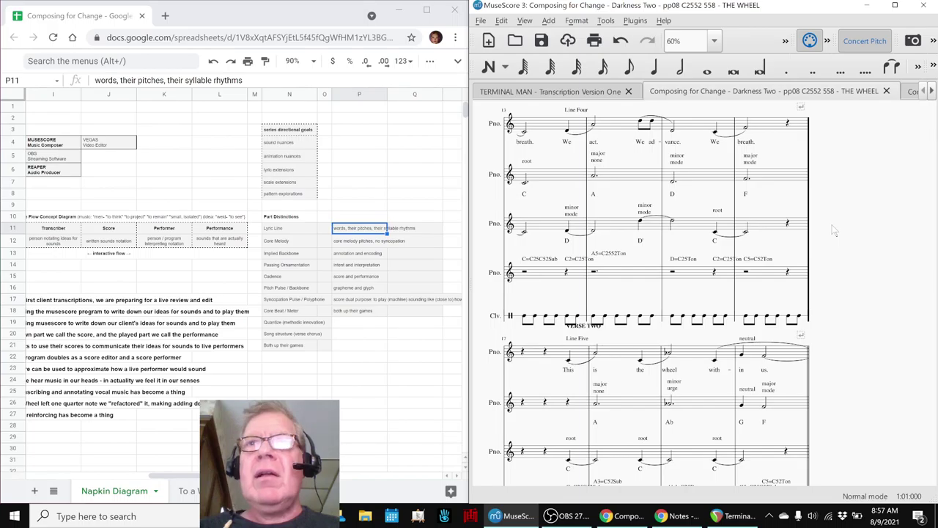
Step: Scroll the sheet to show the Part Distinctions table in columns N–Q
scroll(834, 231, up, 10)
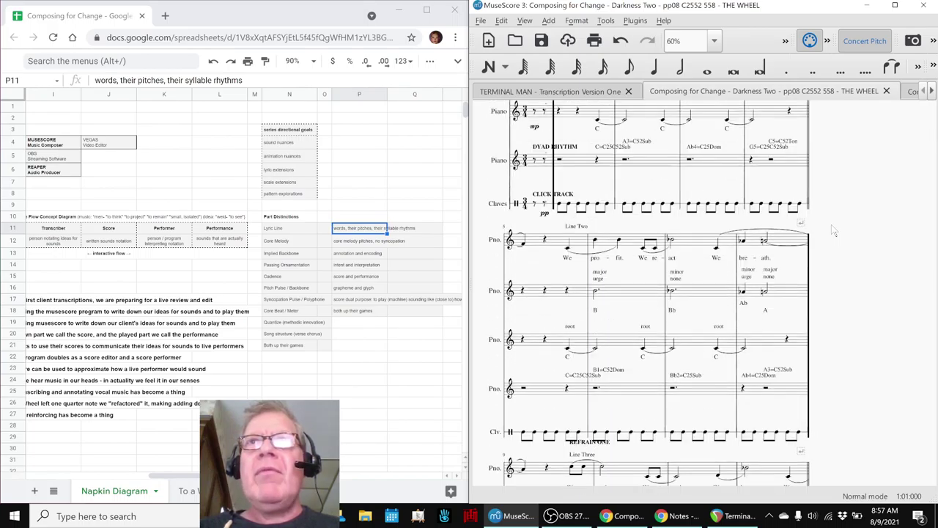
Step: Look over The Wheel's title and REFRAIN ONE marking, keeping the zoom at 60%
scroll(834, 231, up, 5)
click(605, 217)
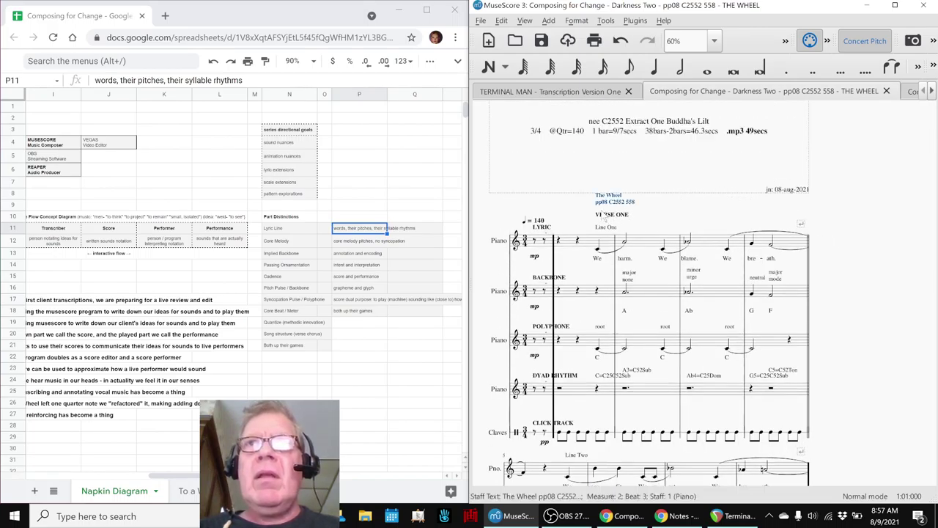
scroll(609, 224, down, 6)
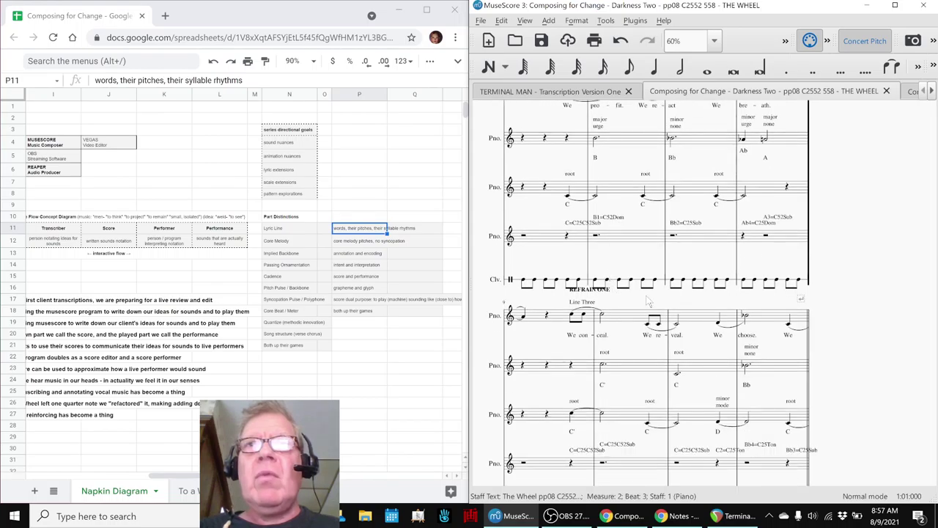
click(585, 290)
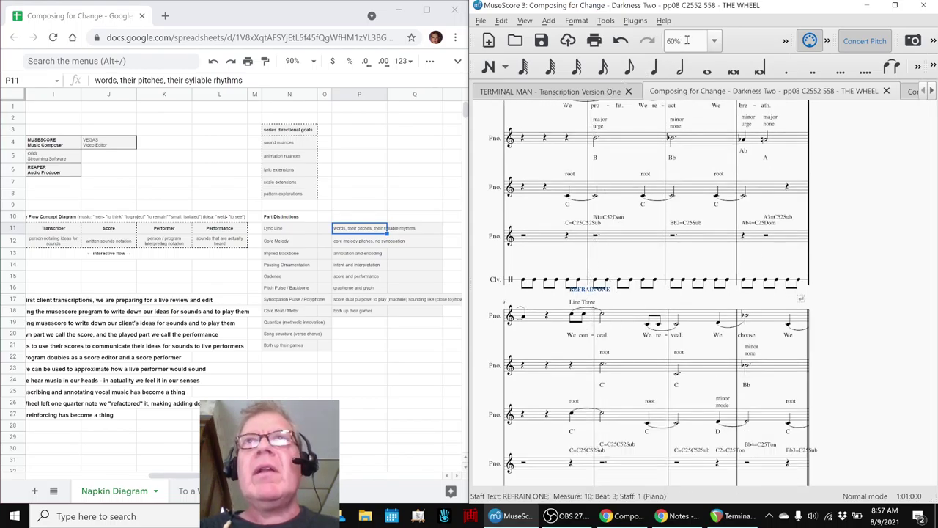
click(714, 41)
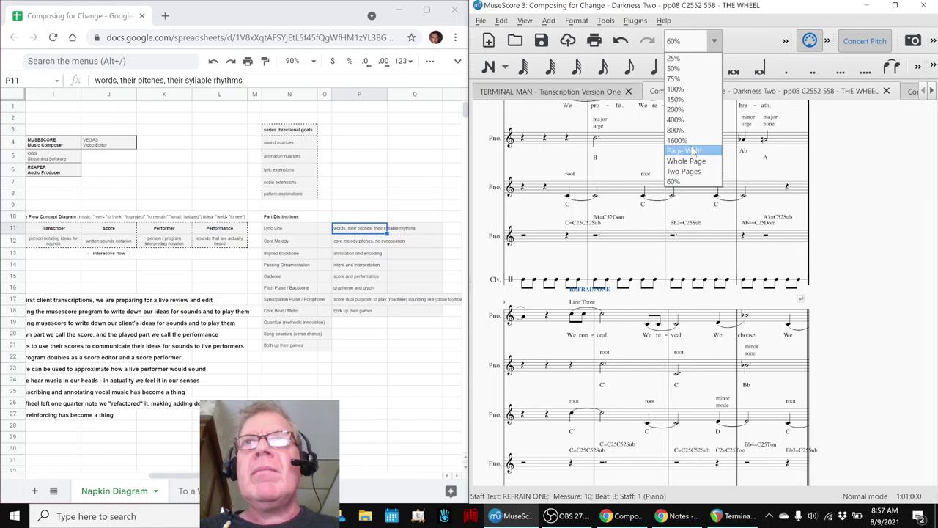
click(885, 169)
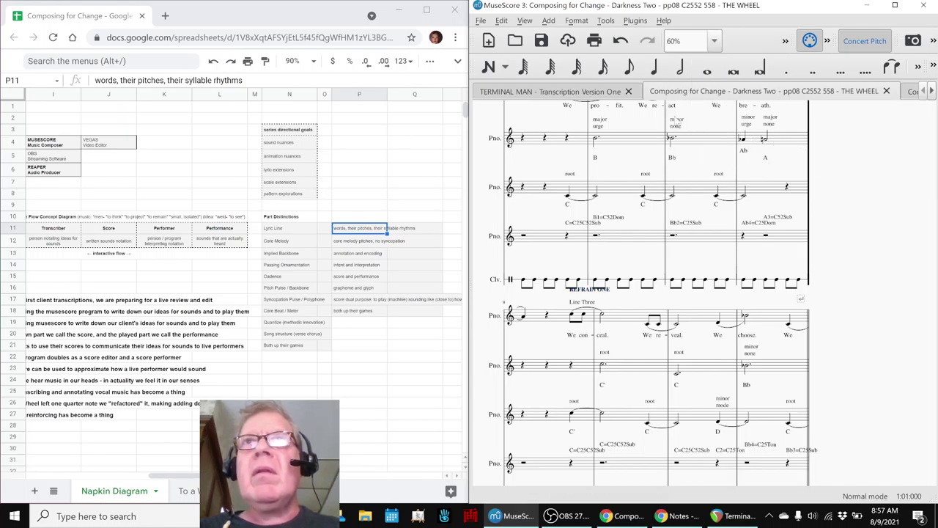
Step: Switch The Wheel to Continuous View
click(784, 42)
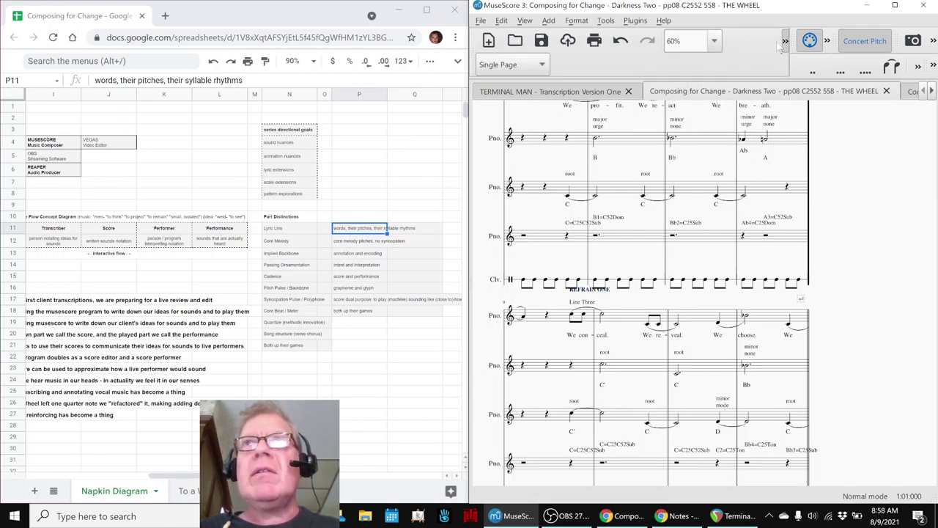
click(532, 65)
click(509, 45)
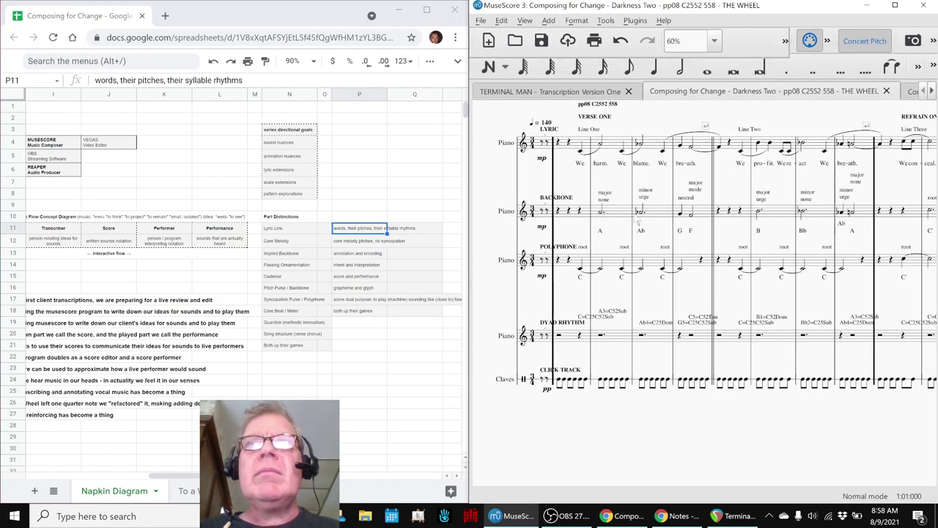
Step: Maximize the MuseScore window so the continuous score fills the screen
click(895, 5)
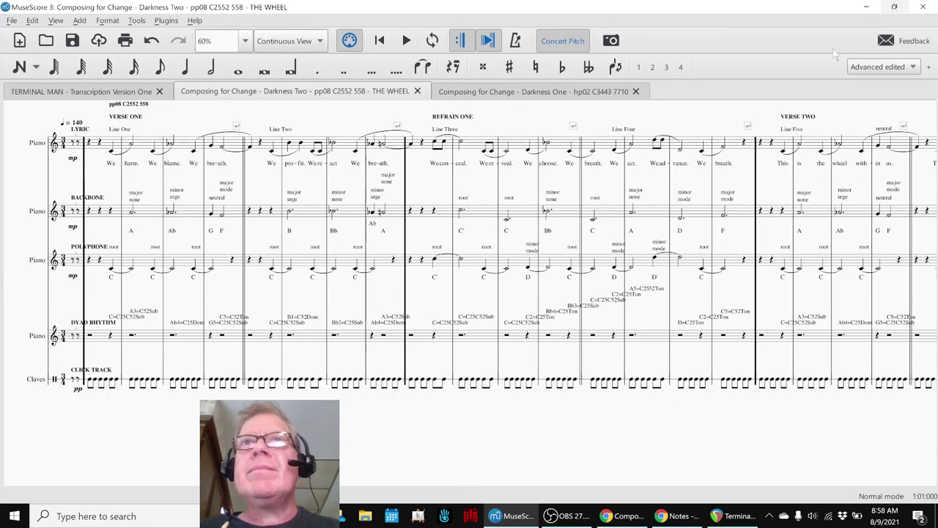
scroll(386, 368, up, 2)
scroll(386, 369, up, 2)
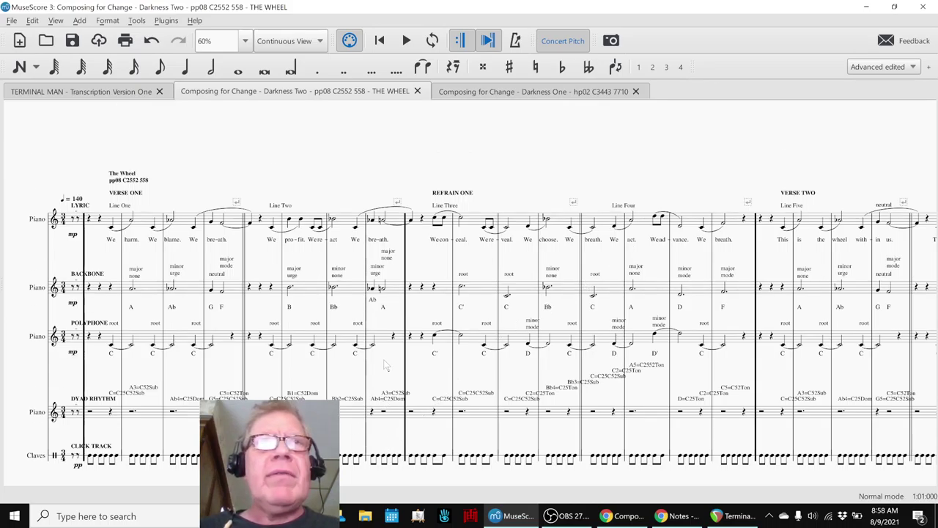
scroll(387, 365, down, 2)
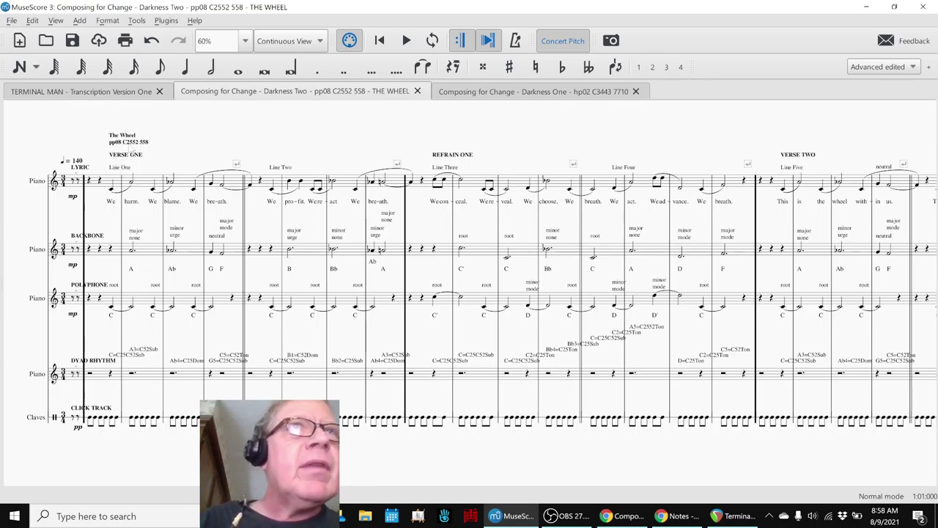
click(132, 141)
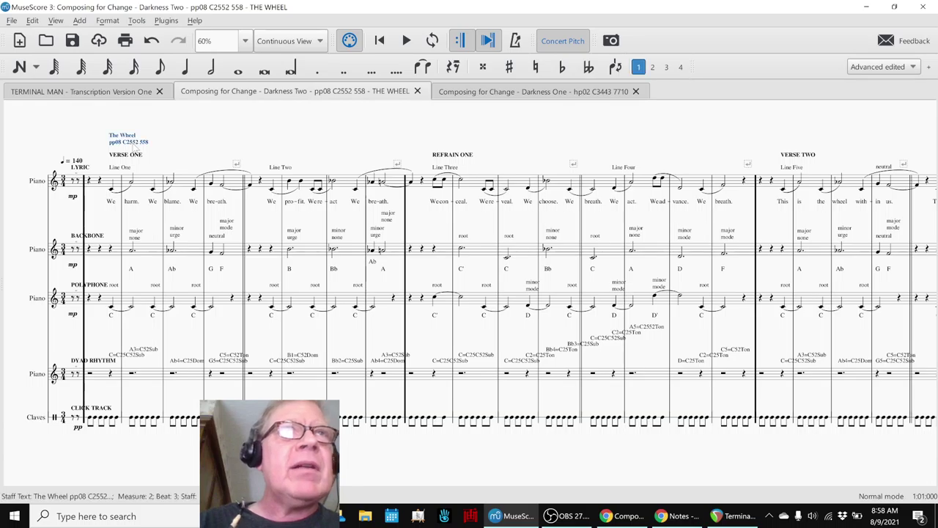
key(Escape)
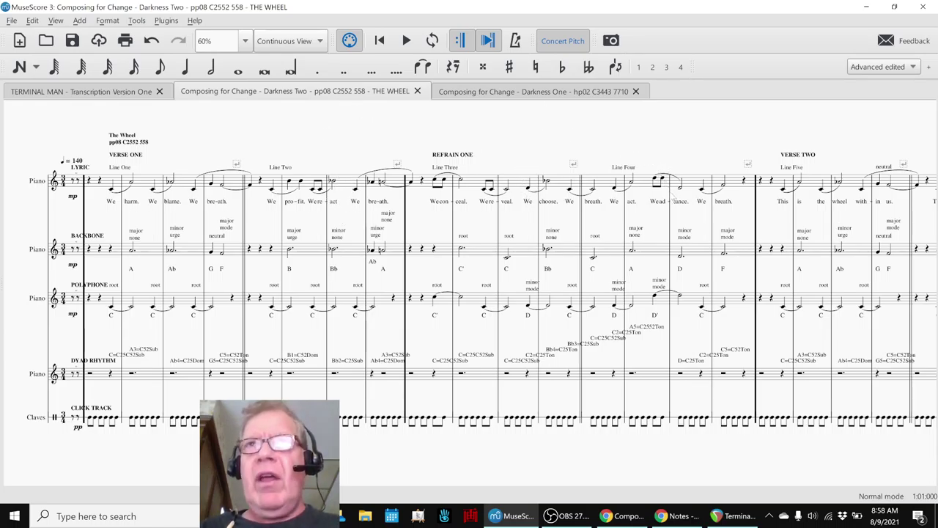
Step: Change the C4 half note under 'veal' in Refrain One to an eighth note
click(507, 205)
click(508, 190)
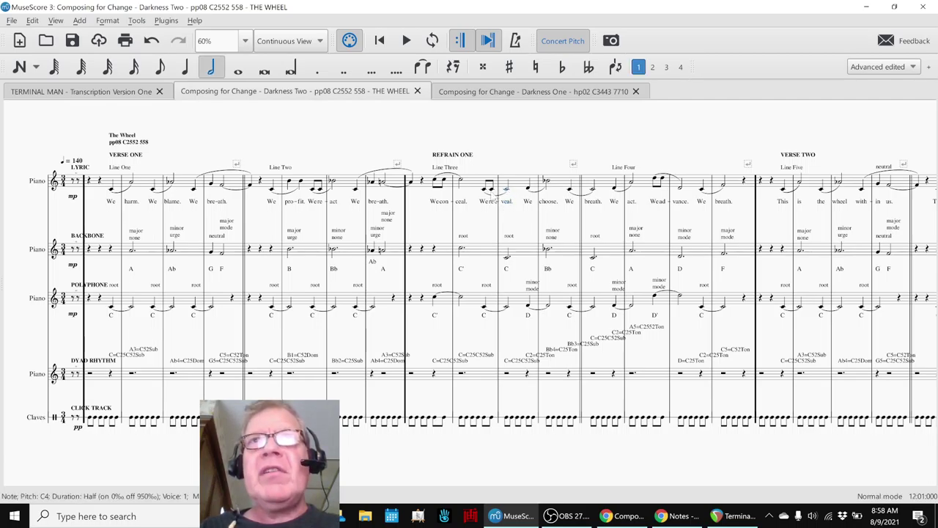
key(4)
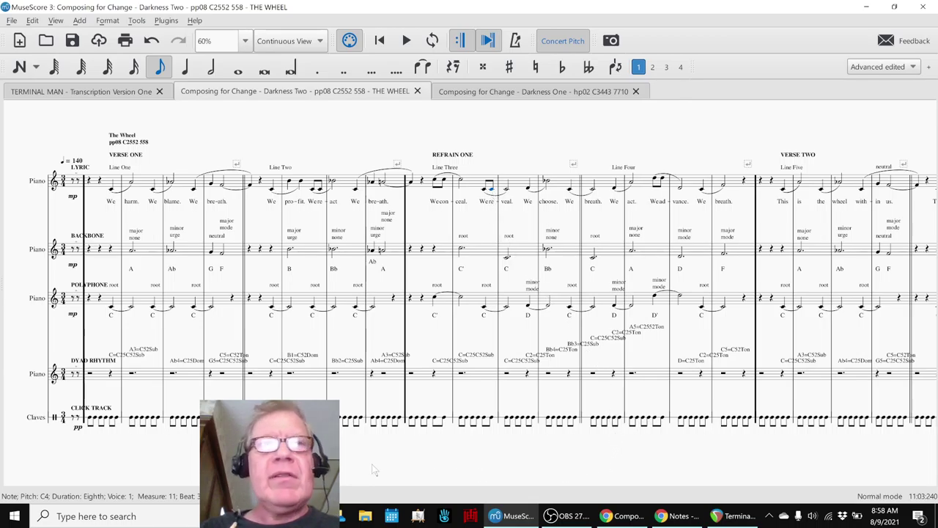
click(141, 420)
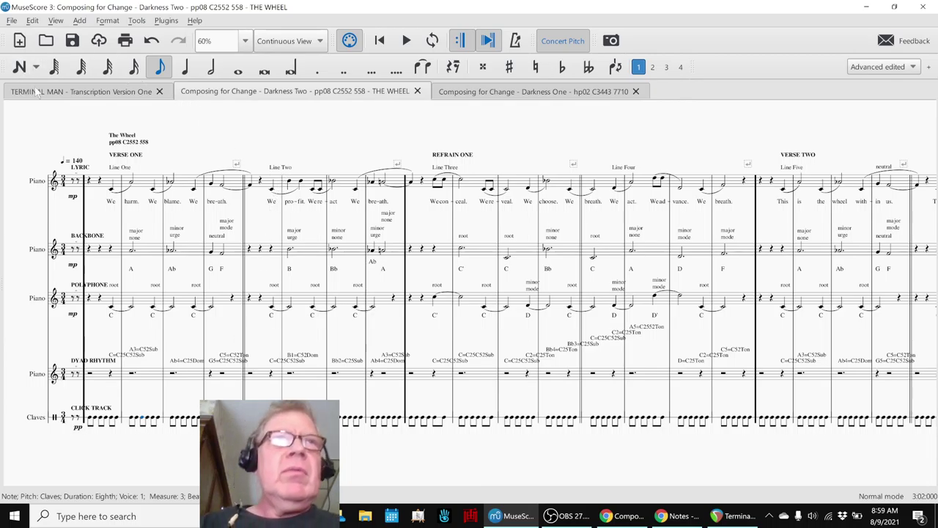
Step: Play The Wheel from a rest at its opening through to FINE
click(88, 180)
key(space)
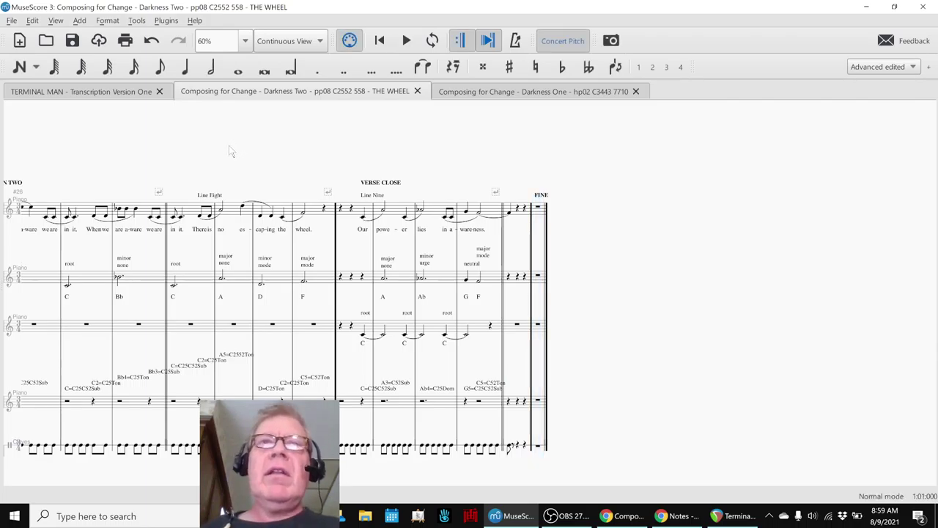
Step: Pan through The Wheel from ending to opening, then switch to the Darkness One score
mouse_move(217, 150)
mouse_down()
mouse_move(322, 145)
mouse_move(518, 157)
mouse_up()
mouse_move(172, 162)
mouse_down()
mouse_move(429, 140)
mouse_move(367, 148)
mouse_up()
drag(207, 132, 444, 145)
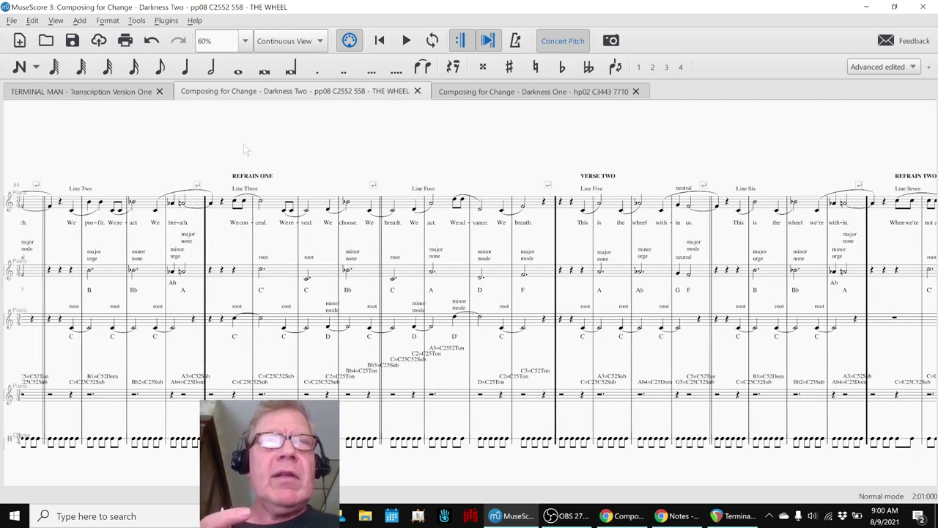
drag(217, 152, 448, 157)
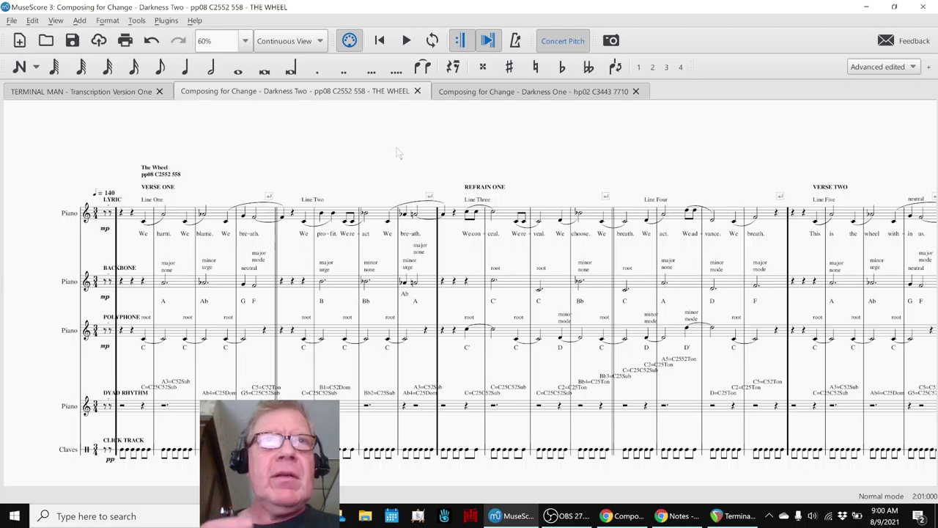
drag(729, 159, 460, 164)
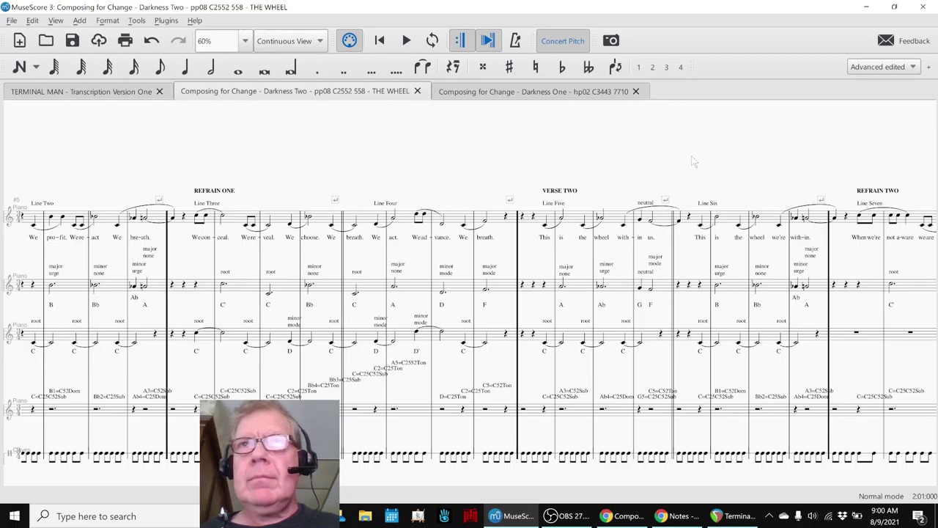
drag(321, 166, 557, 170)
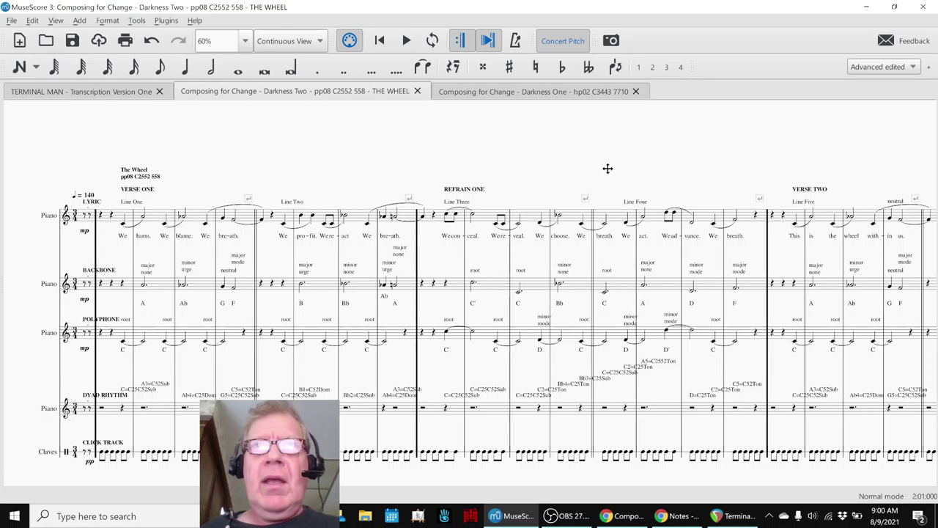
scroll(608, 168, right, 6)
scroll(231, 156, right, 4)
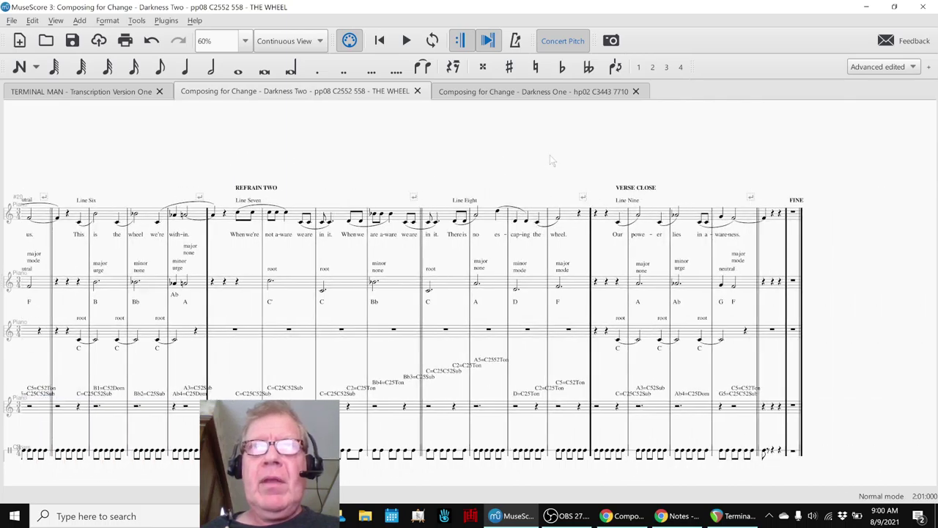
drag(549, 156, 473, 169)
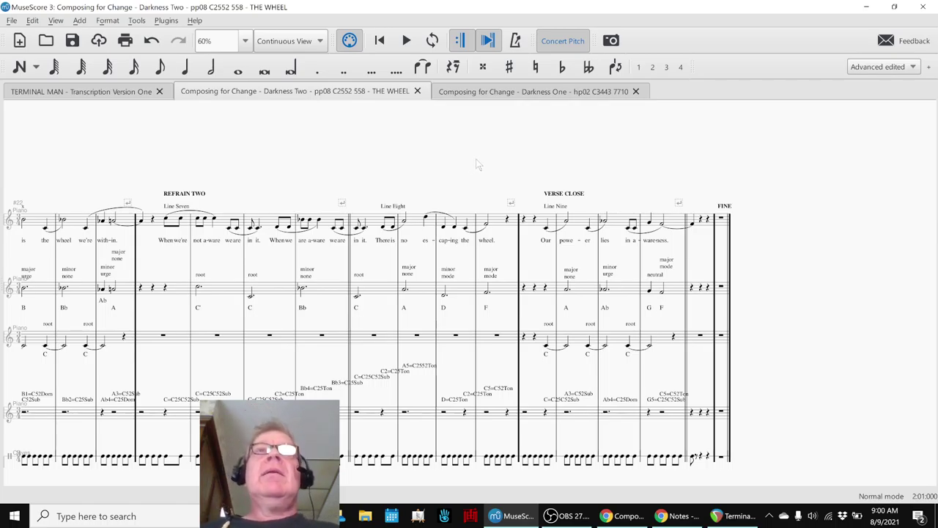
click(482, 94)
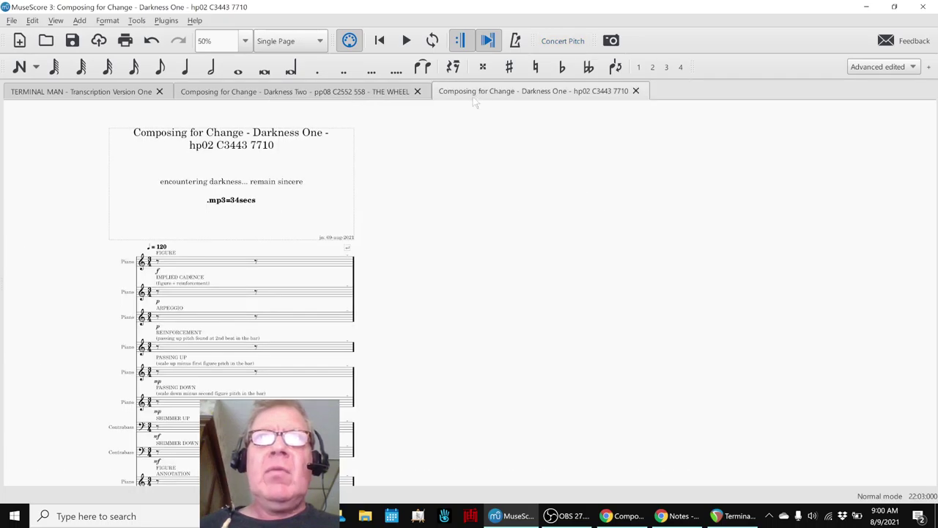
click(299, 44)
click(296, 27)
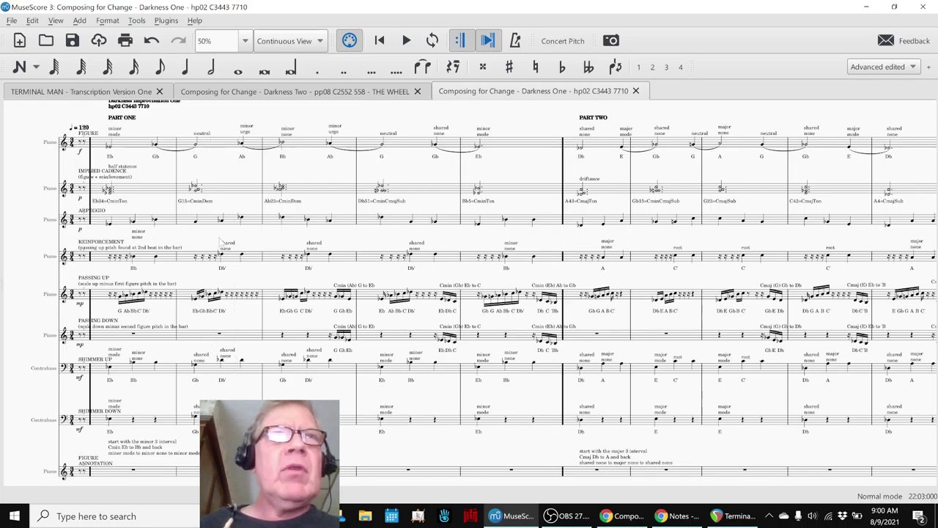
scroll(226, 130, up, 2)
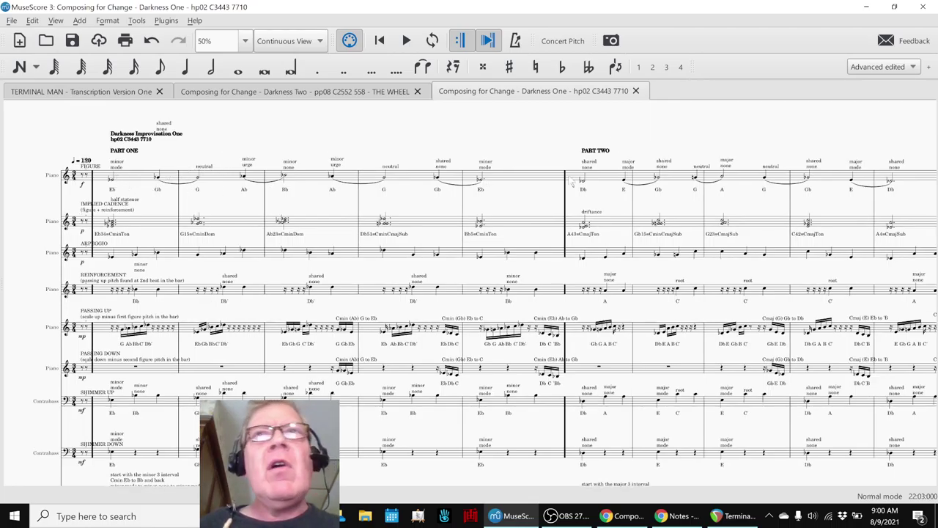
drag(707, 128, 229, 132)
drag(652, 132, 176, 144)
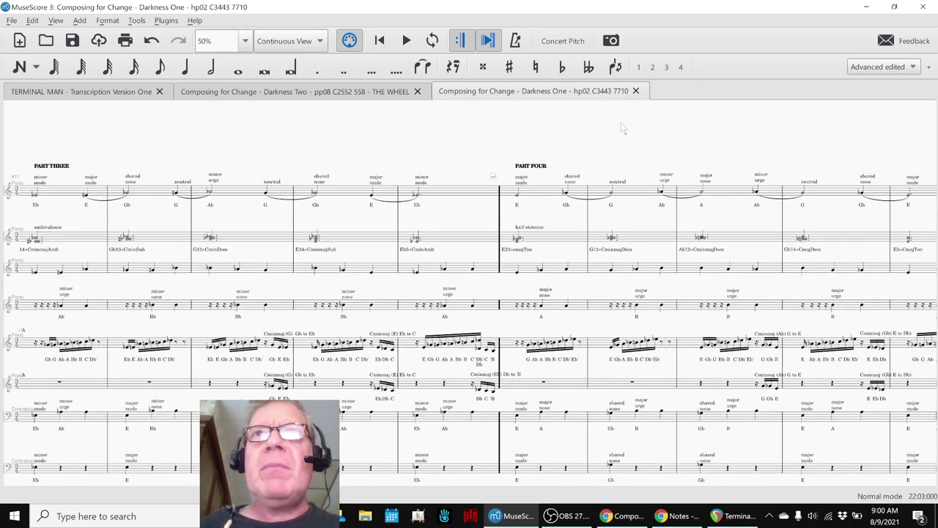
drag(638, 130, 288, 125)
drag(178, 139, 492, 136)
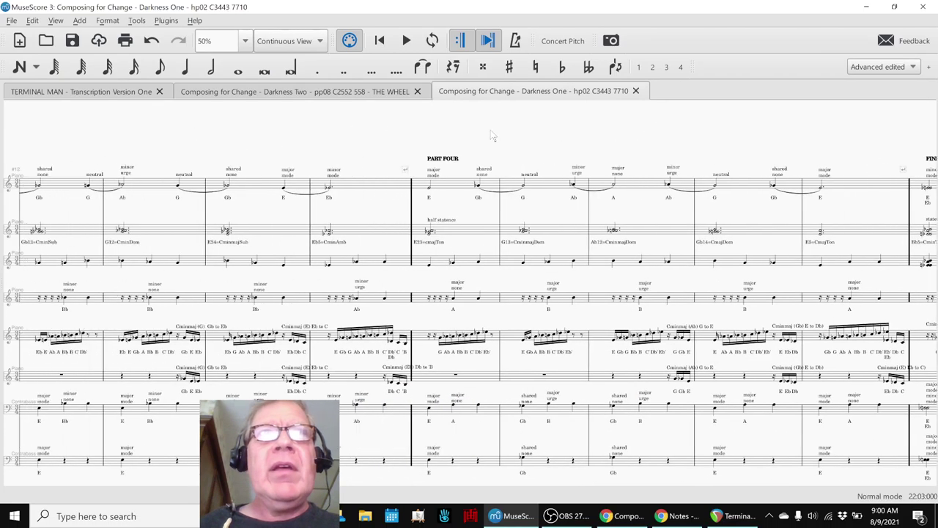
drag(247, 134, 544, 134)
drag(157, 134, 481, 130)
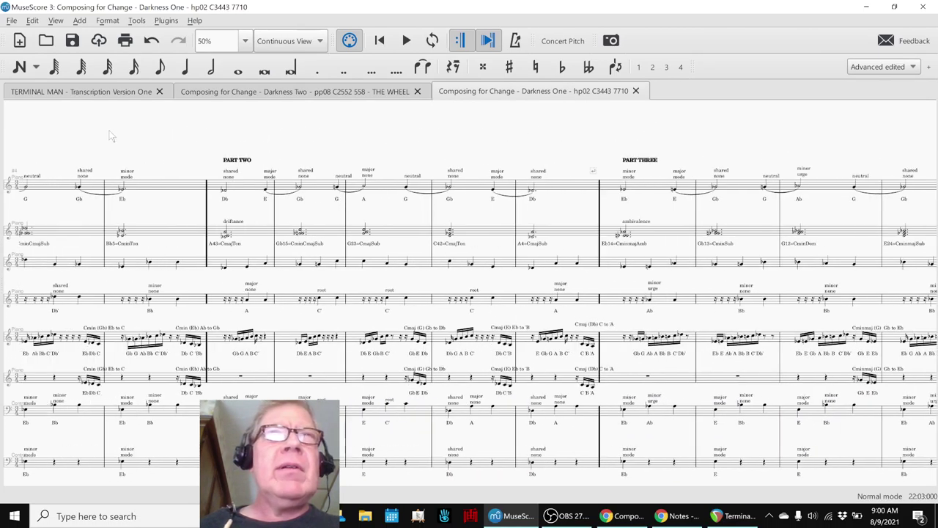
drag(126, 130, 343, 137)
drag(225, 142, 472, 143)
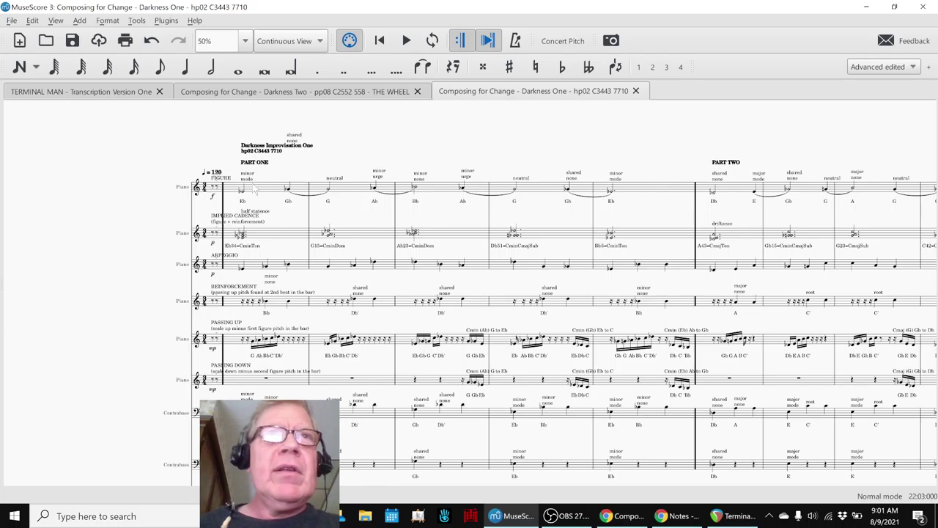
click(262, 194)
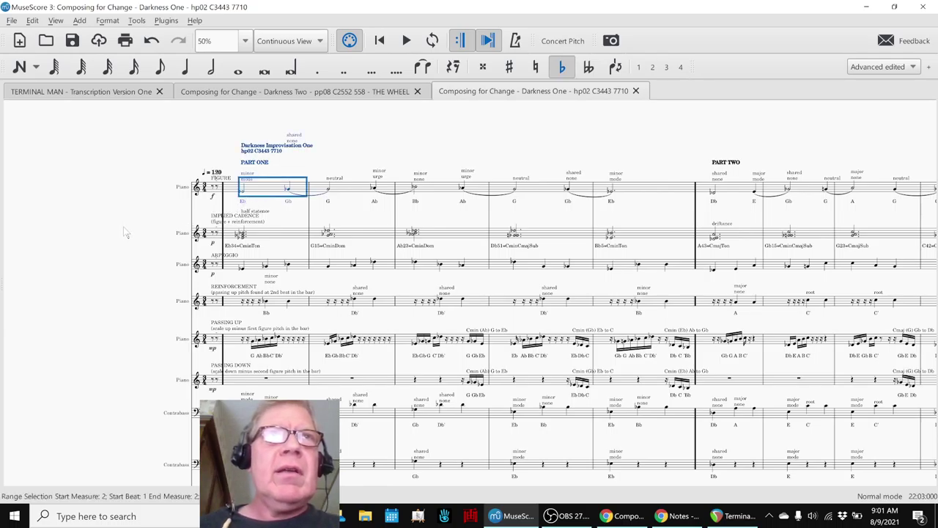
Step: Play Darkness One from the beginning
drag(117, 222, 99, 205)
key(Escape)
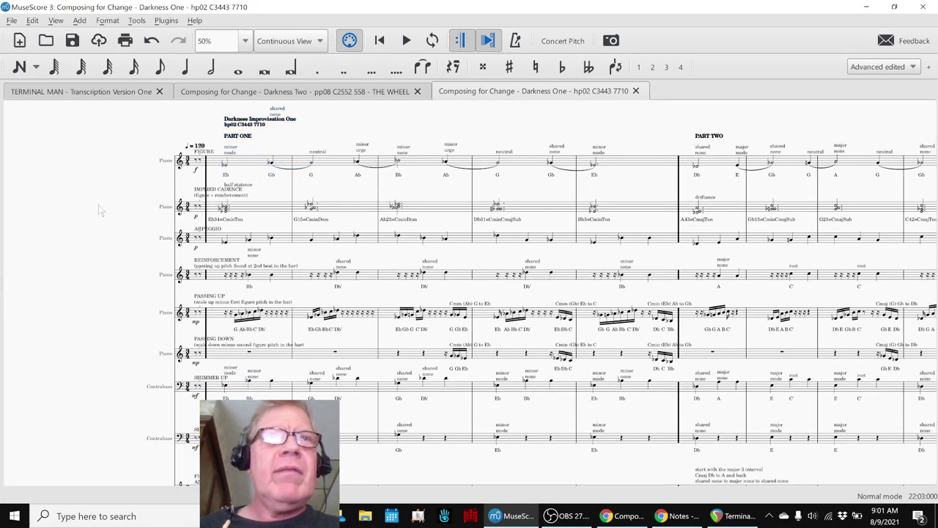
key(space)
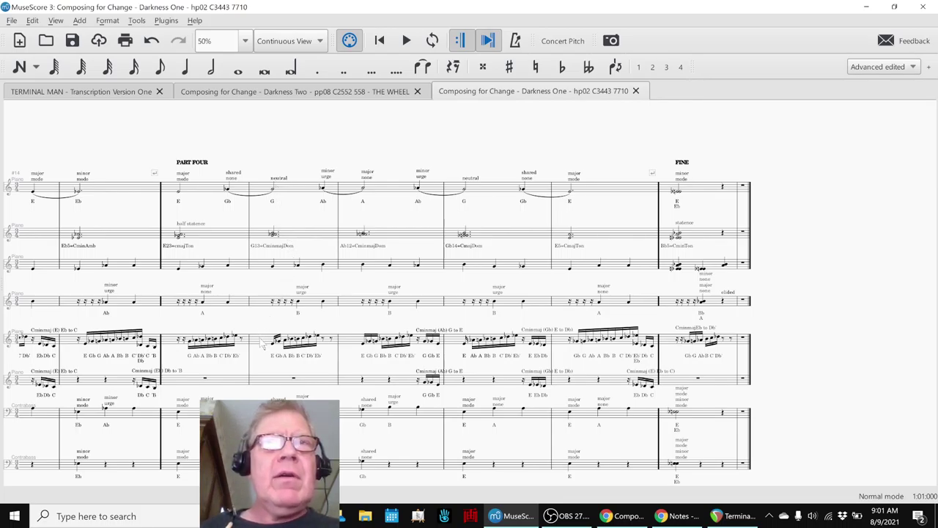
Step: Inspect measure 19 on the sixth and IMPLIED CADENCE staves, then clear the selection
click(378, 383)
scroll(375, 380, down, 3)
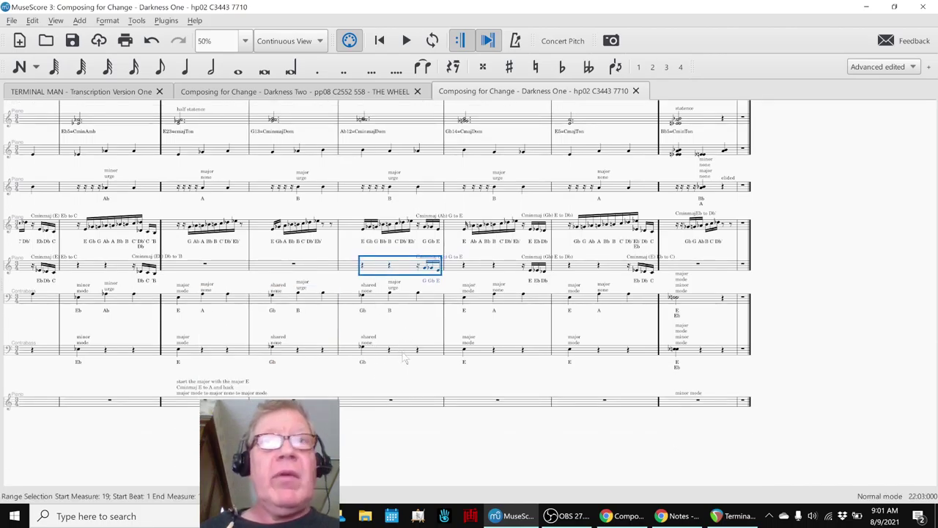
scroll(511, 288, up, 1)
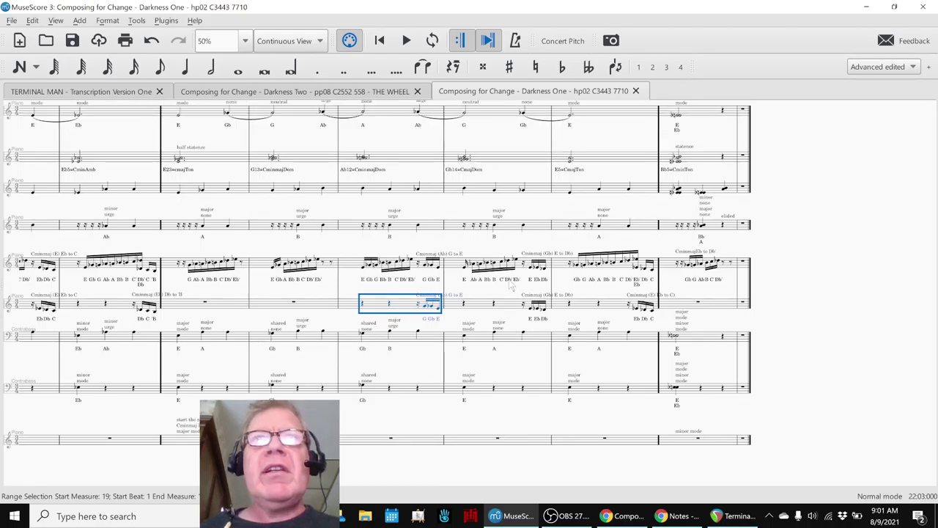
scroll(448, 223, up, 2)
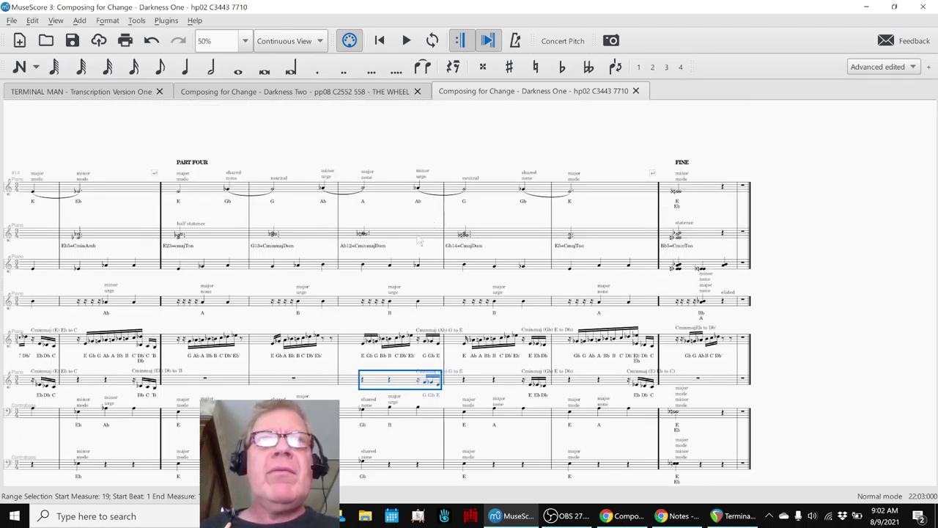
click(418, 239)
key(Escape)
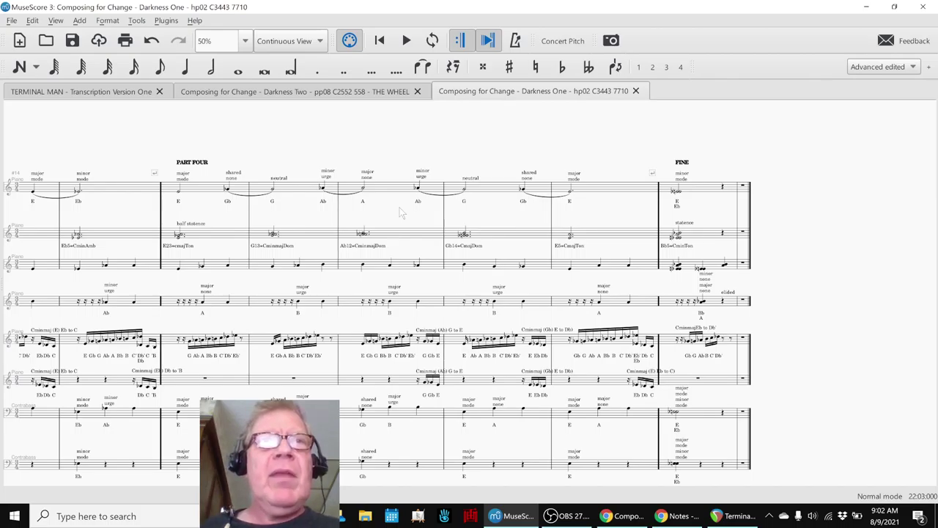
scroll(400, 213, down, 3)
Step: Jump to measure 1 and select the first ARPEGGIO measure
drag(110, 443, 534, 404)
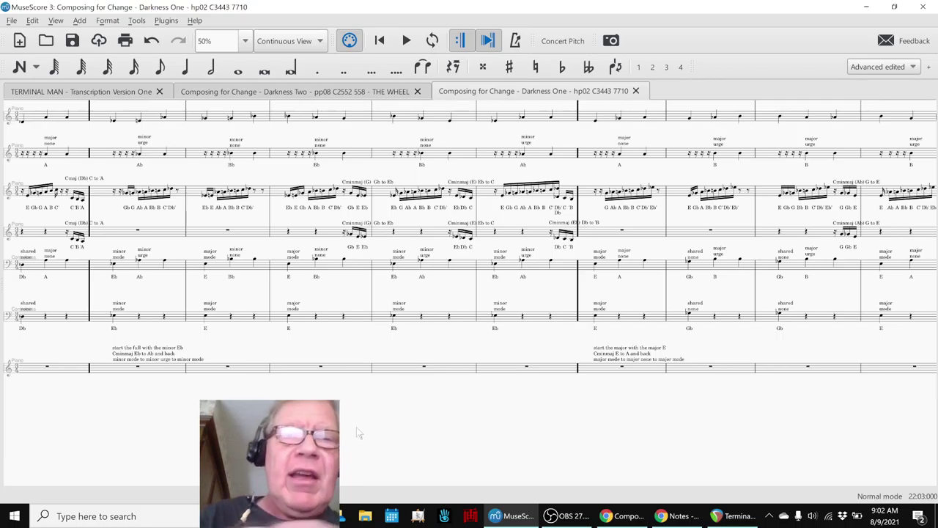
key(ctrl+Home)
scroll(96, 304, up, 2)
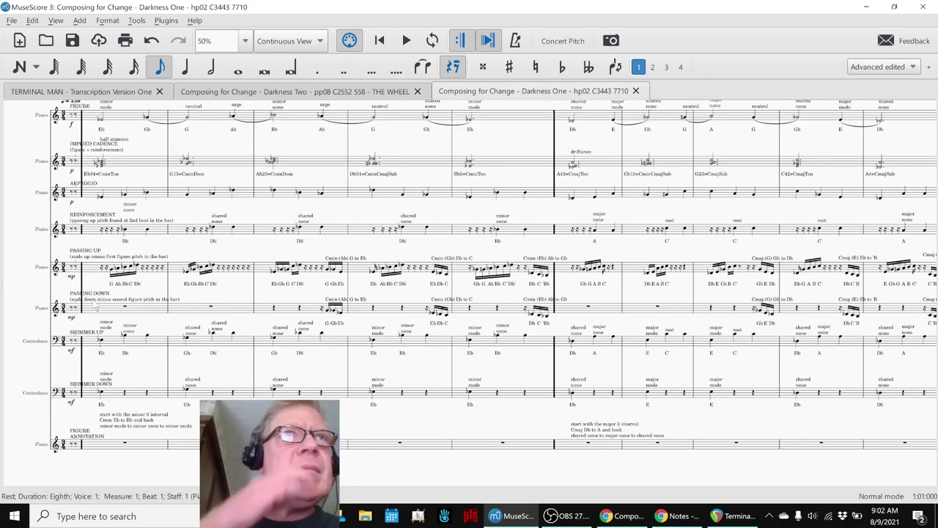
click(125, 168)
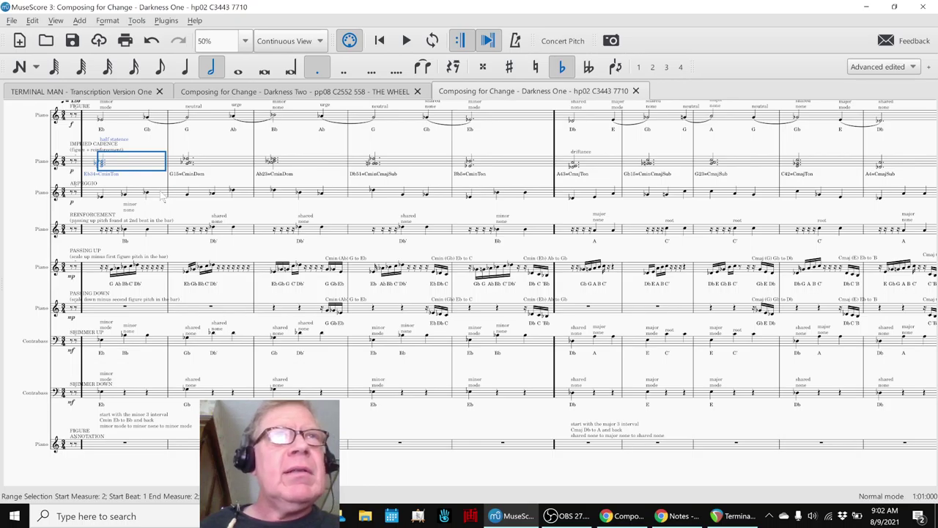
click(161, 195)
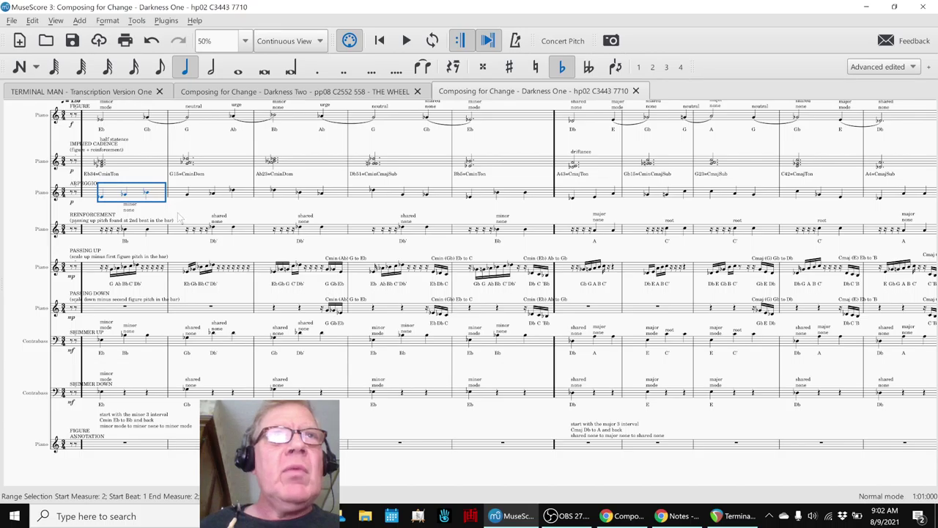
scroll(179, 218, up, 1)
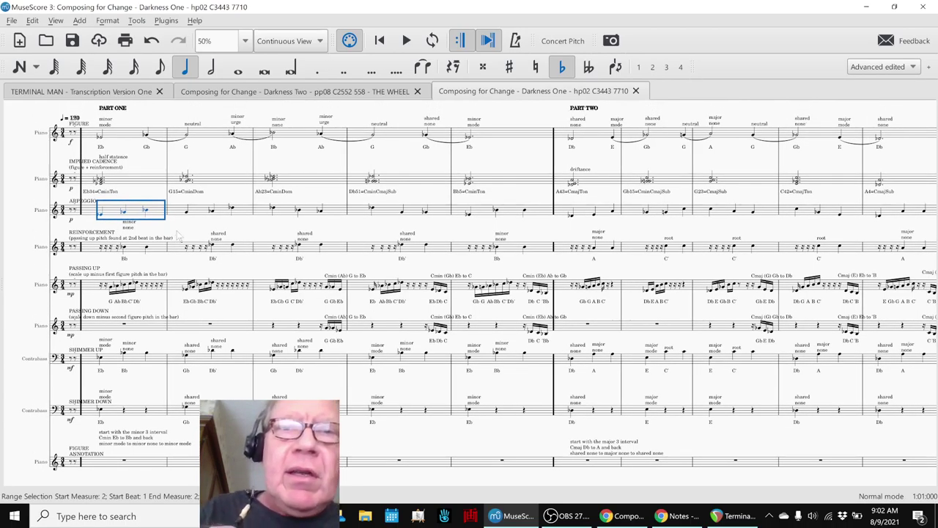
Step: Solo mixer channels 1–4 in a widened Mixer, then close it
key(F10)
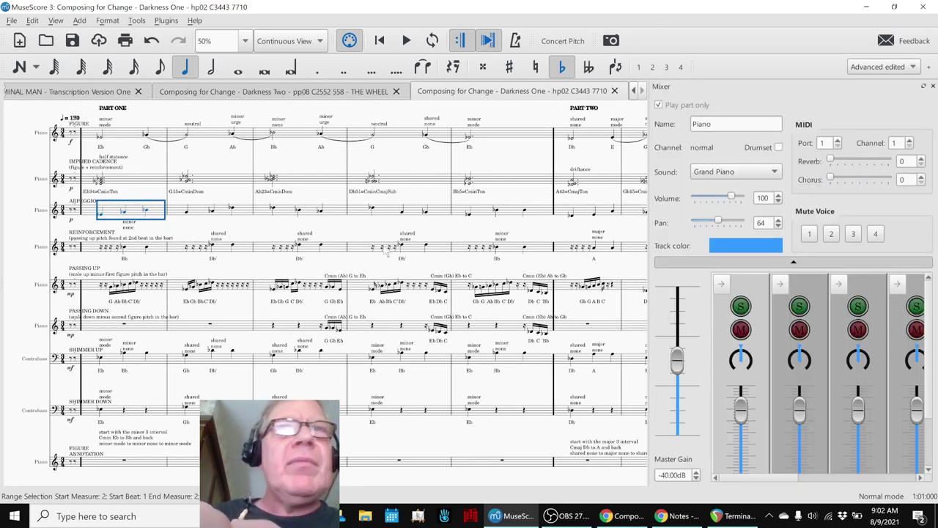
drag(650, 269, 417, 269)
click(685, 306)
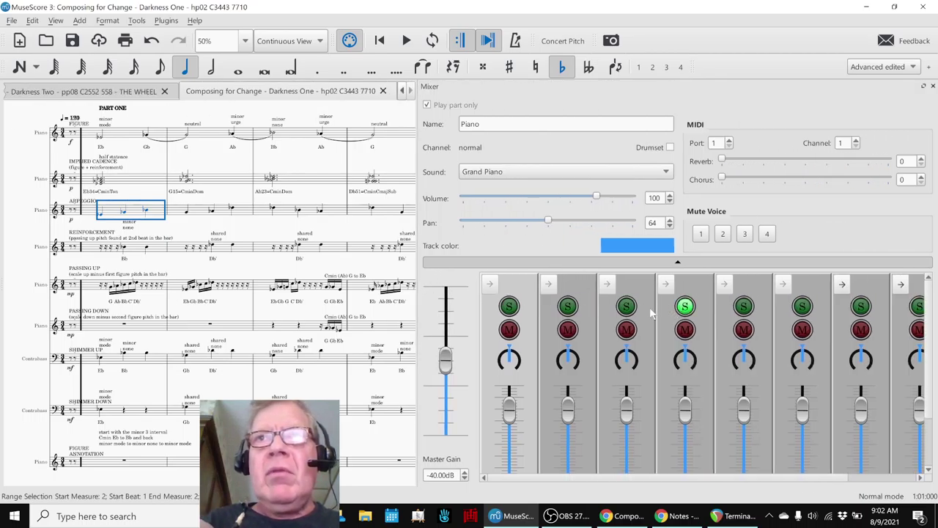
click(625, 307)
click(568, 306)
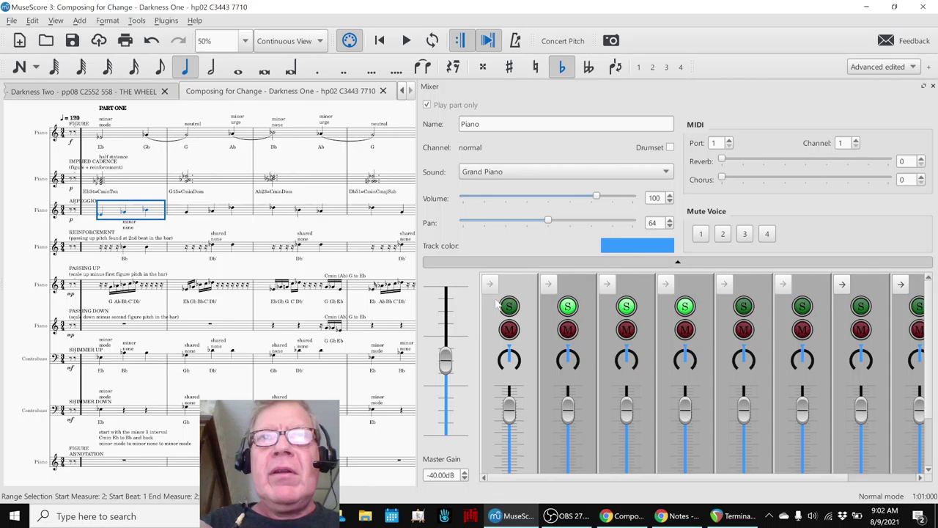
click(509, 306)
key(F10)
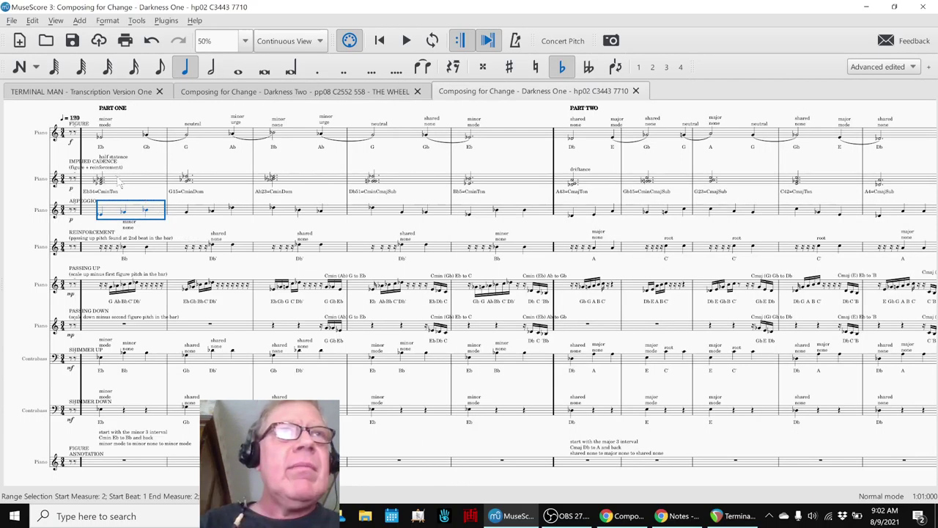
Step: Play briefly from the first IMPLIED CADENCE measure
click(120, 182)
key(space)
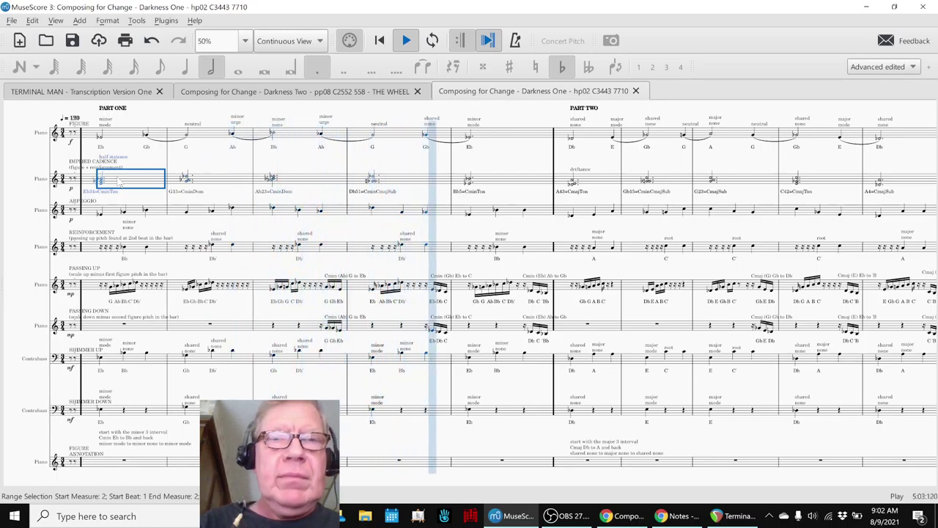
key(space)
Step: Mute mixer channels 1–4 and hide the Mixer
key(F10)
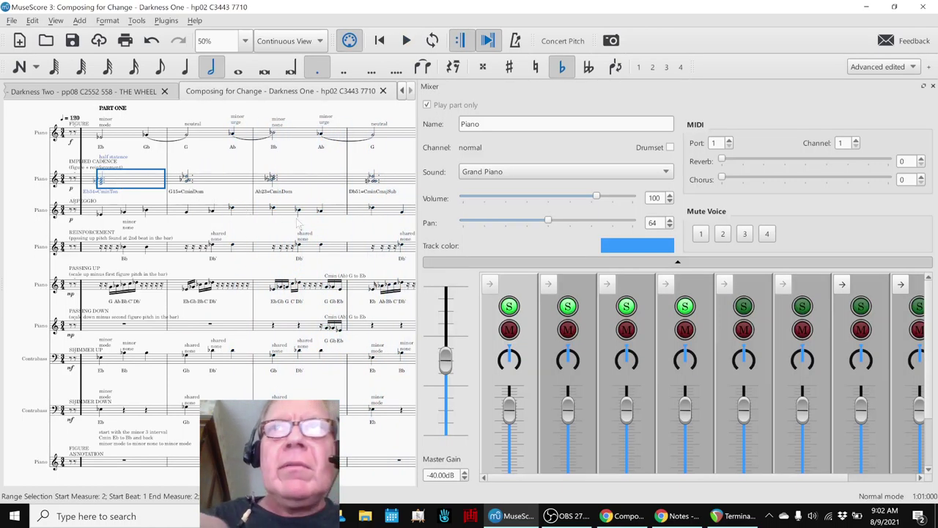
click(510, 331)
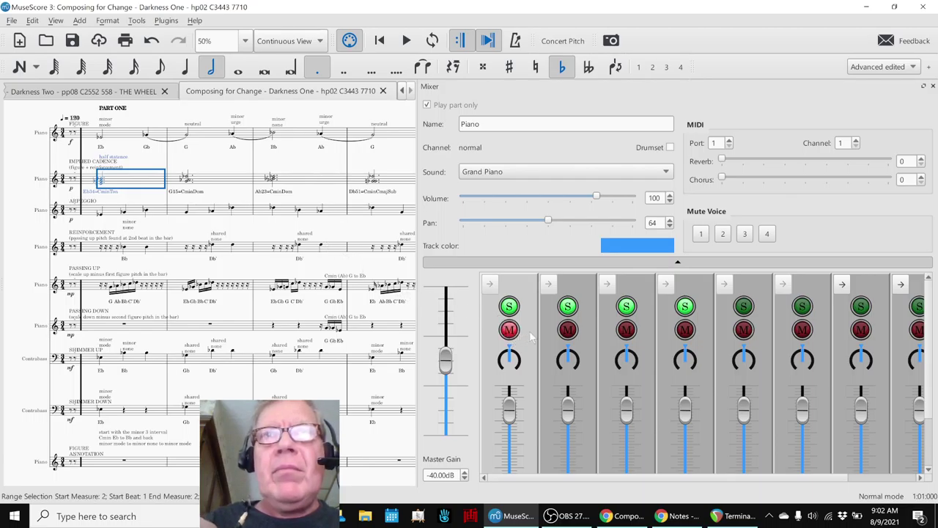
click(568, 331)
click(627, 331)
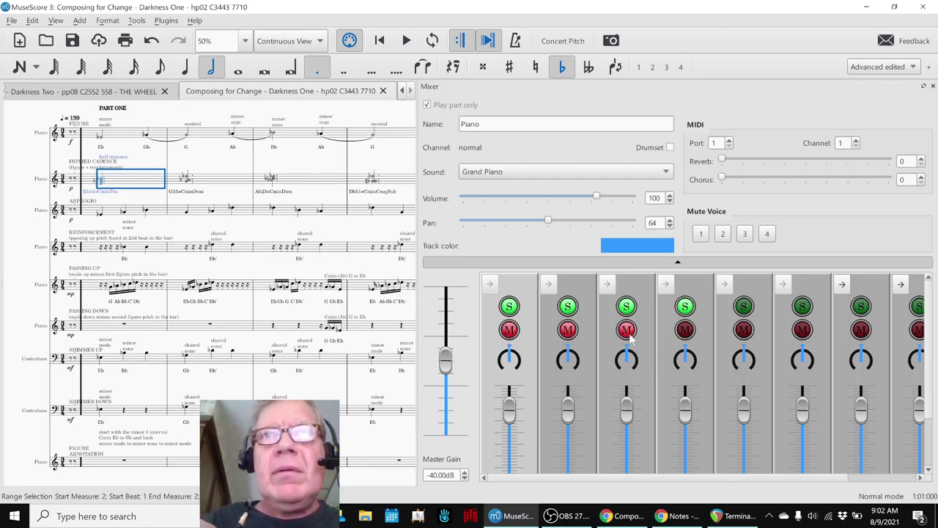
click(681, 331)
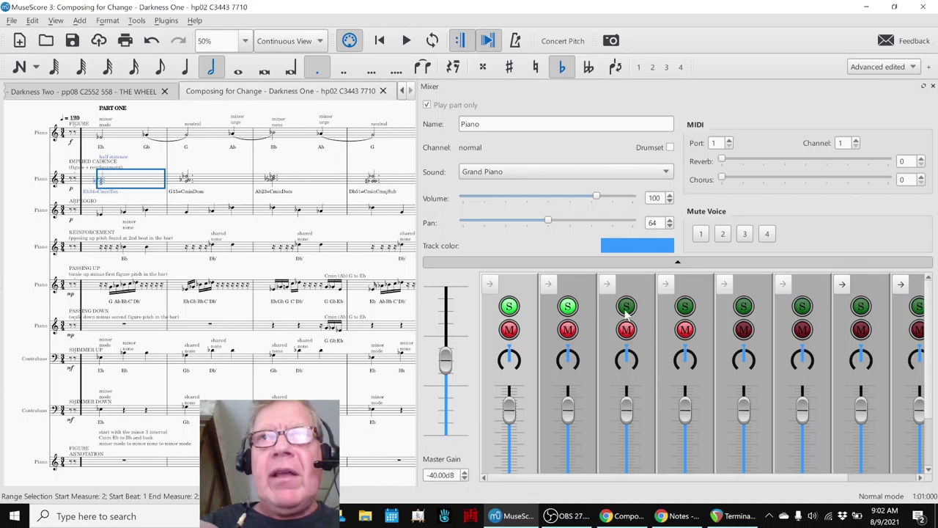
key(F10)
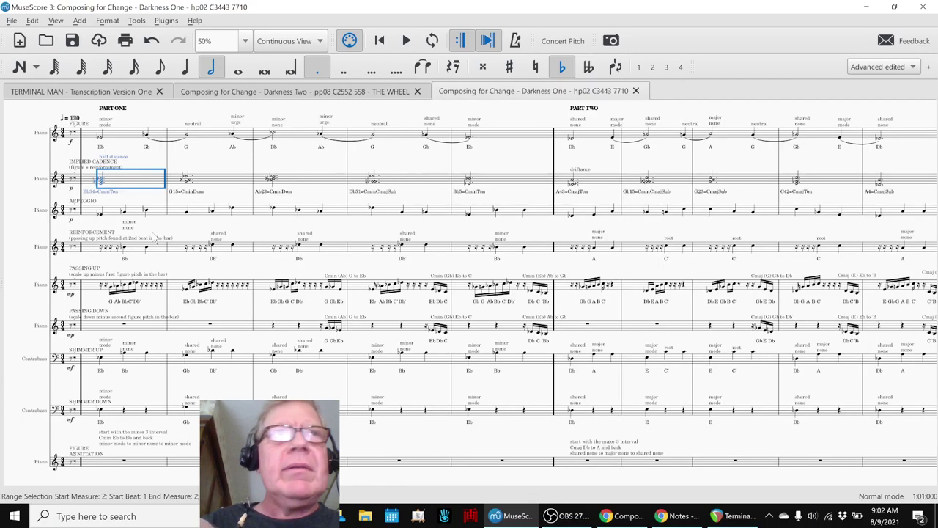
Step: Play the score briefly with the four channels muted
key(space)
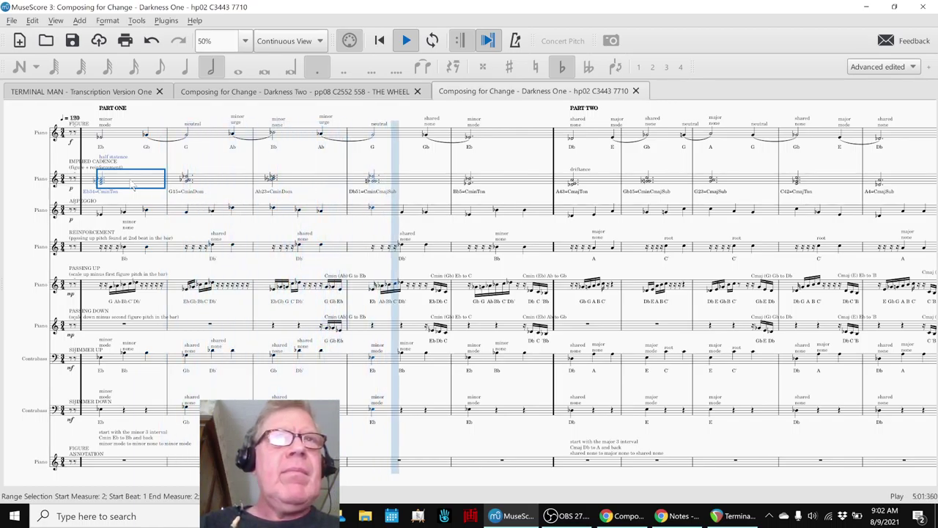
key(space)
key(F10)
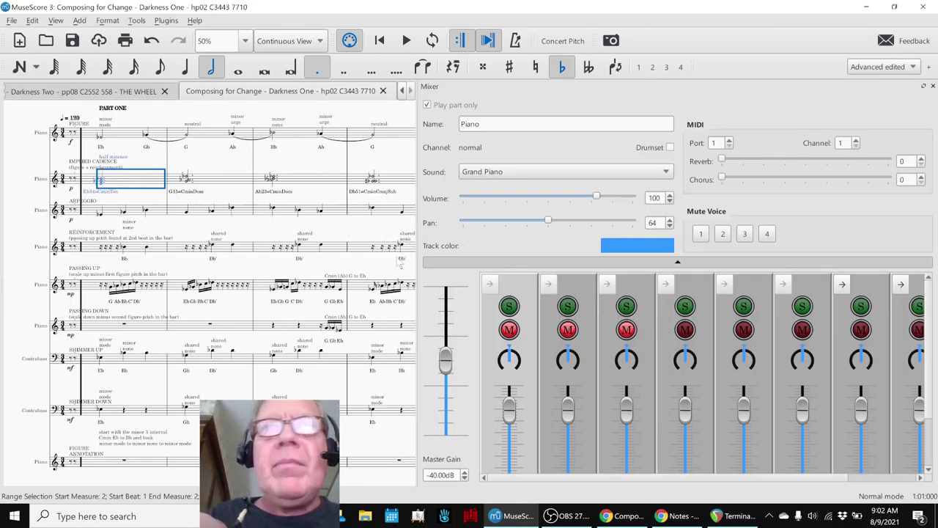
key(F10)
Step: Play Darkness One from the first Reinforcement measure, then stop and clear the selection
click(158, 252)
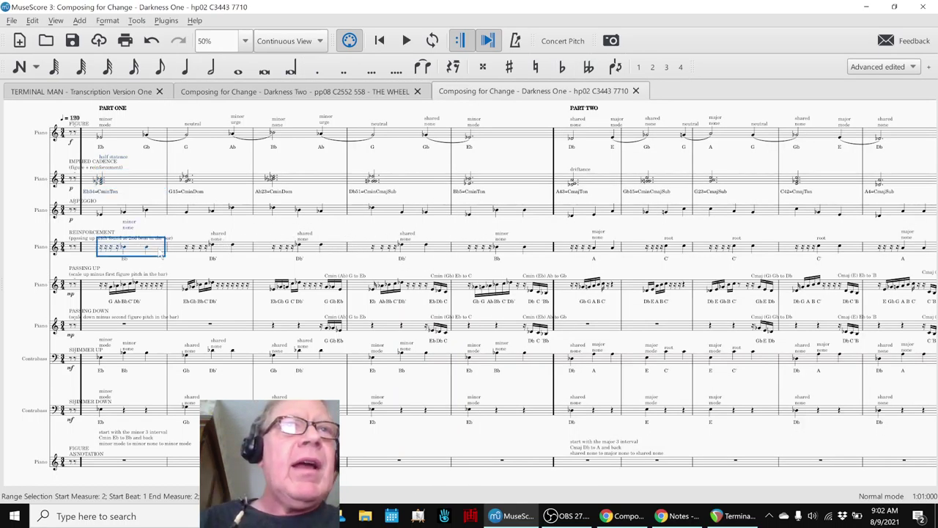
key(space)
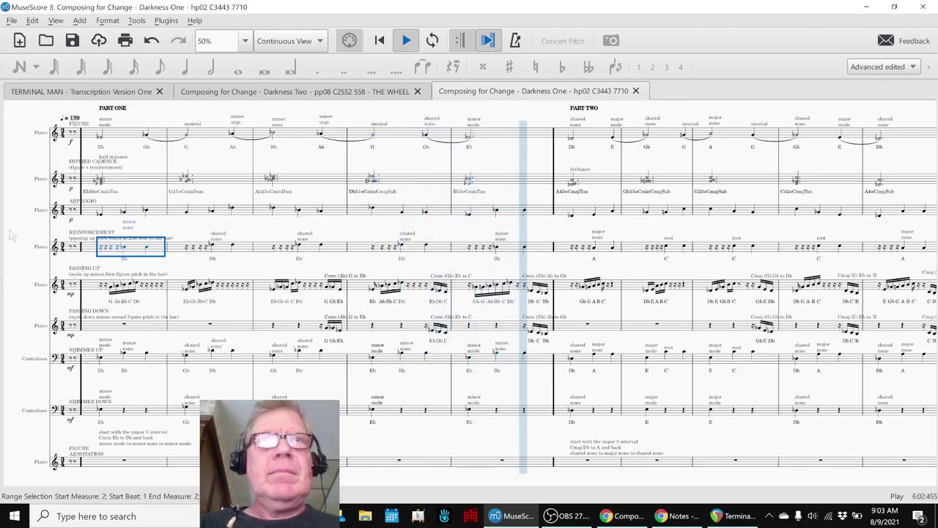
key(space)
key(Escape)
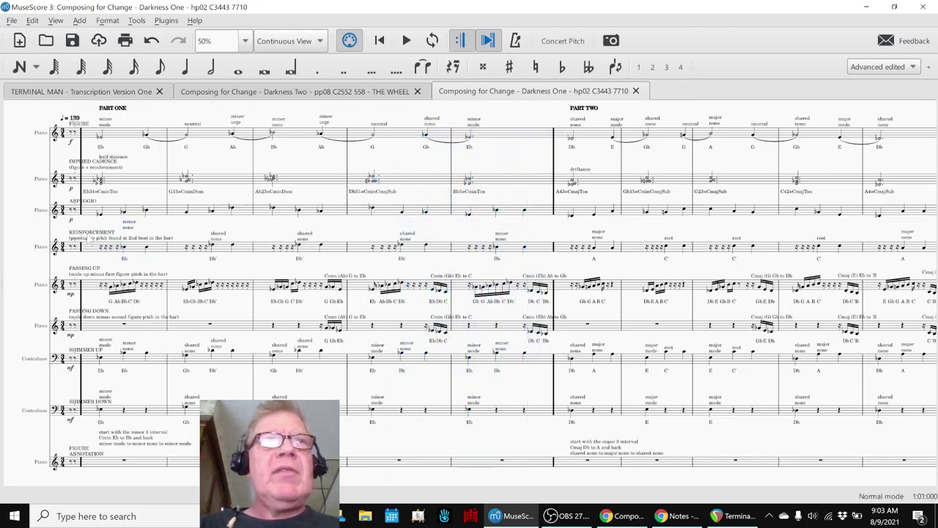
click(90, 233)
Step: Deselect the REINFORCEMENT text and bring the Composing for Change spreadsheet forward
click(27, 227)
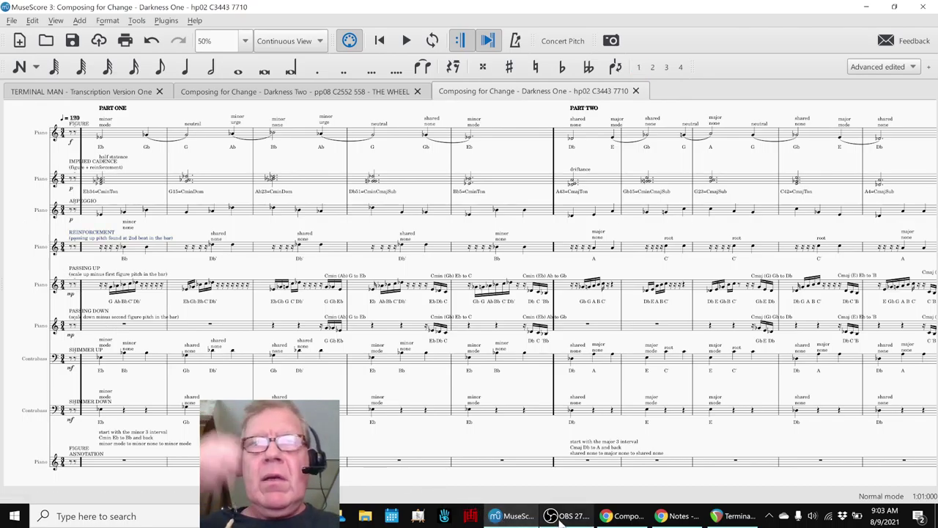
mouse_move(736, 519)
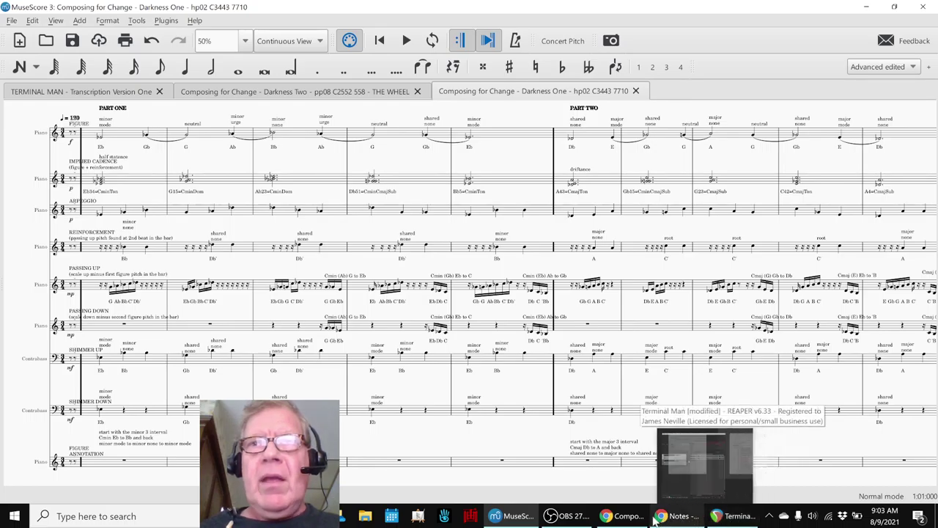
click(624, 515)
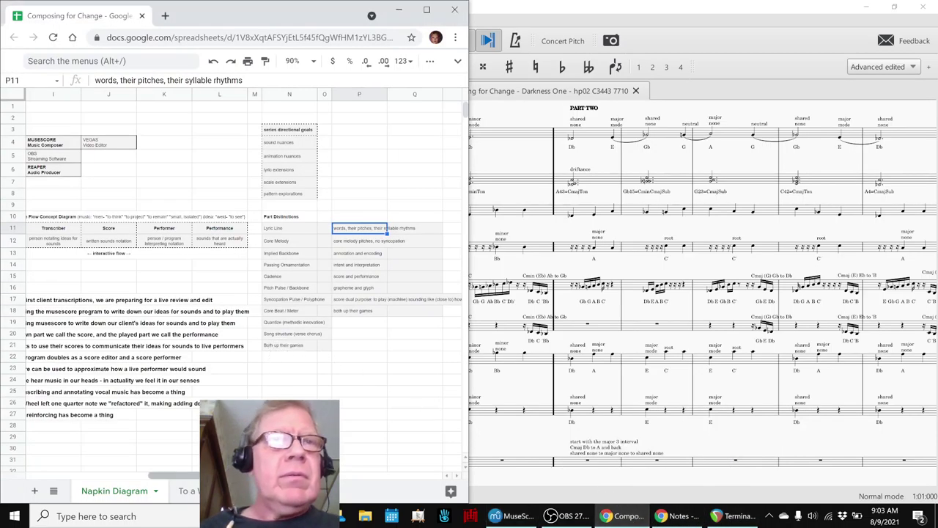
Step: Insert a row above row 58 and enter 'review meeting with client' in B58
scroll(141, 390, down, 6)
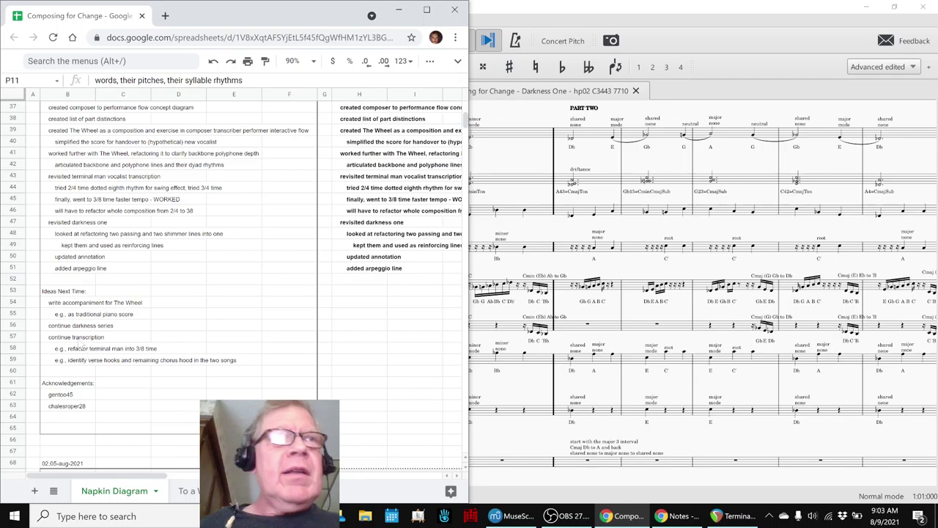
click(57, 304)
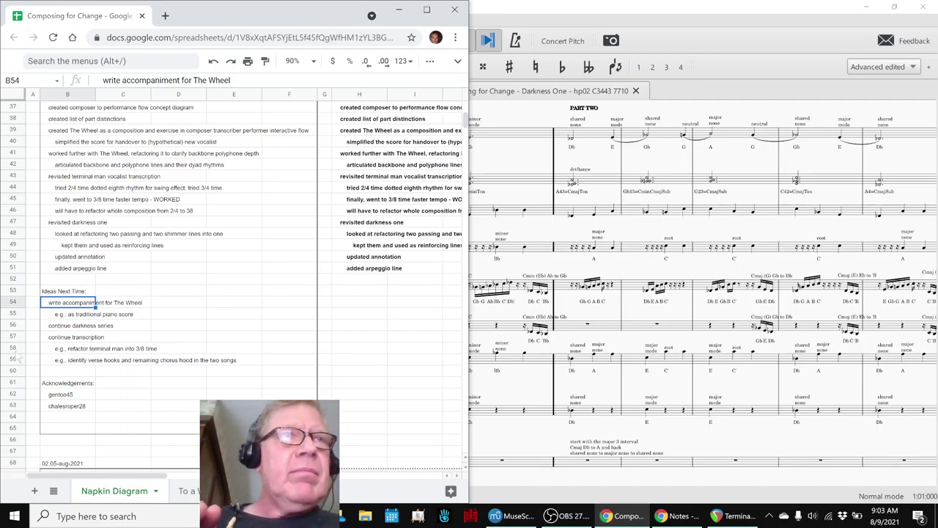
click(13, 348)
right_click(13, 349)
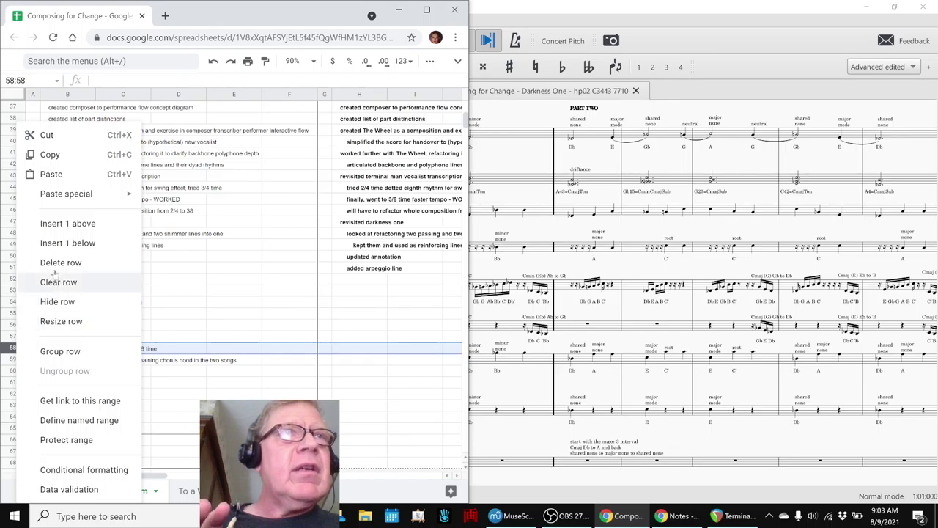
click(58, 222)
click(68, 349)
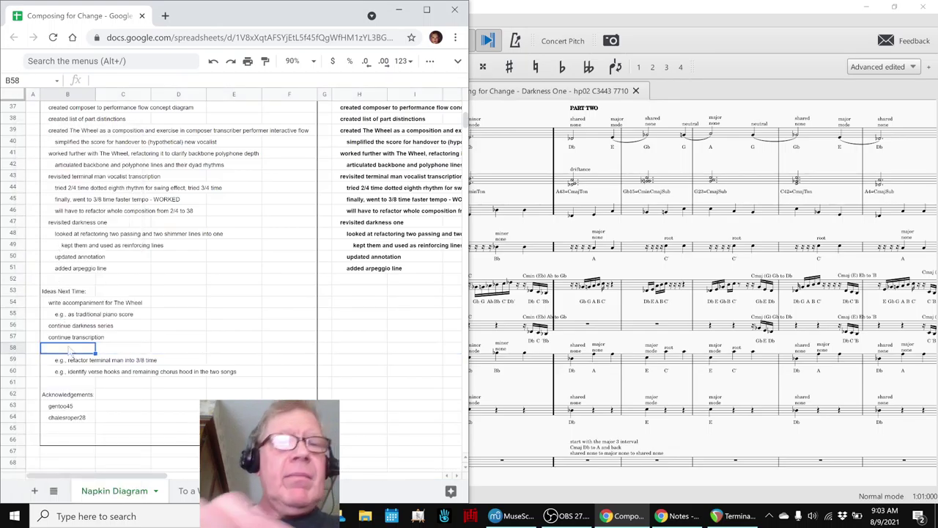
double_click(68, 349)
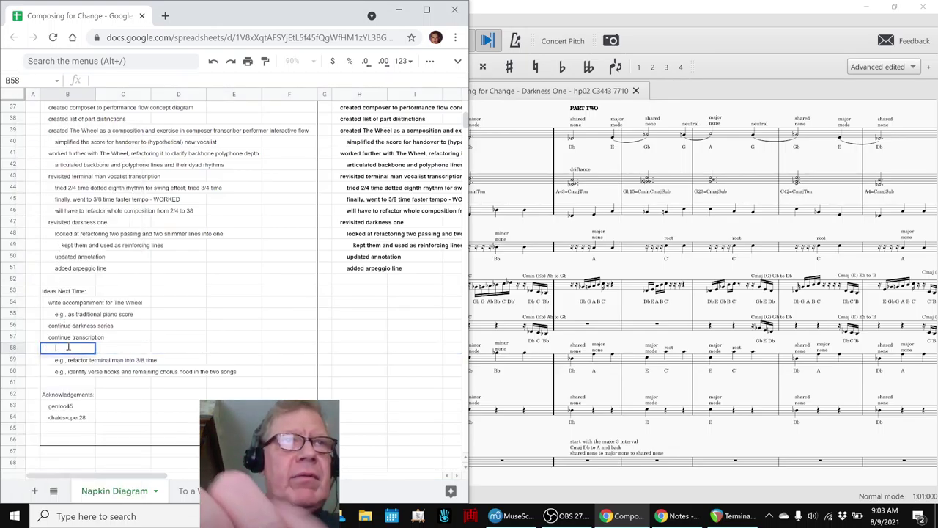
text(review meeting with client)
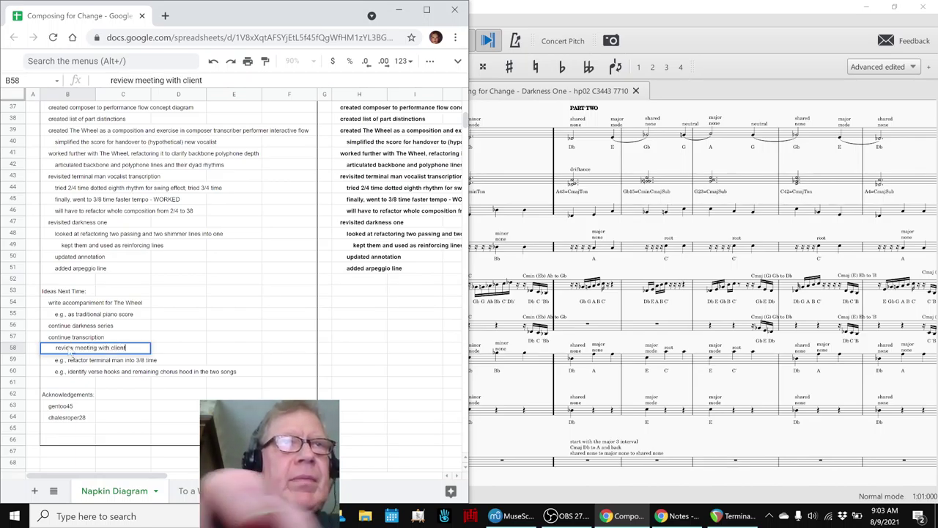
key(Return)
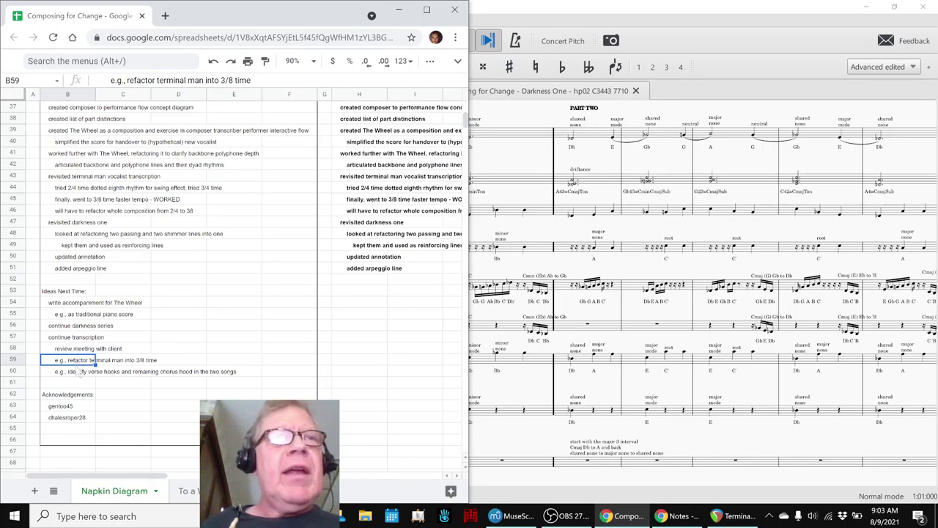
Step: Append bold '(song structure)' to the song-hooks idea in B60, then bring up OBS
click(79, 373)
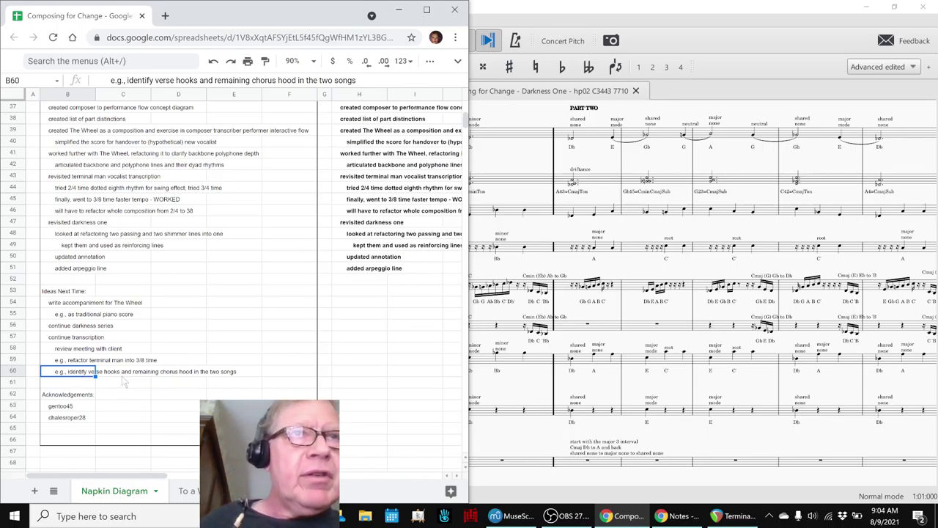
double_click(62, 374)
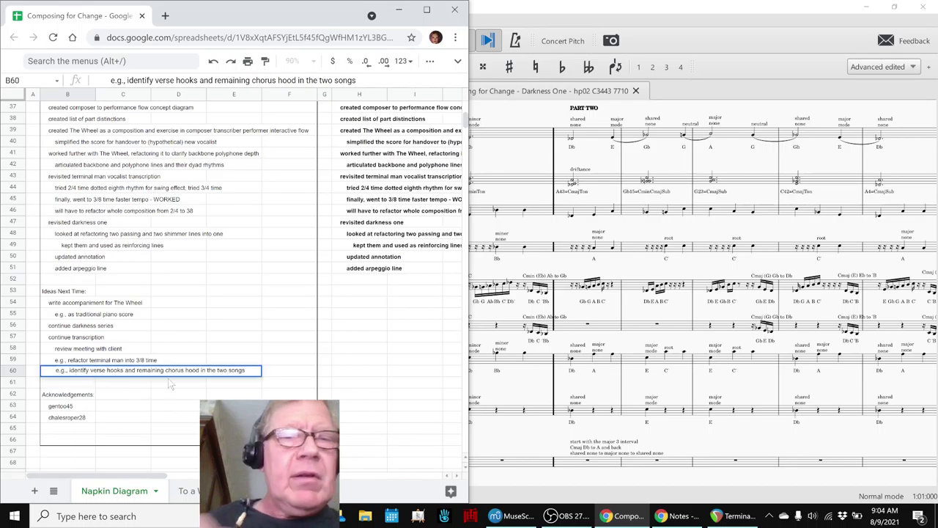
text((son)
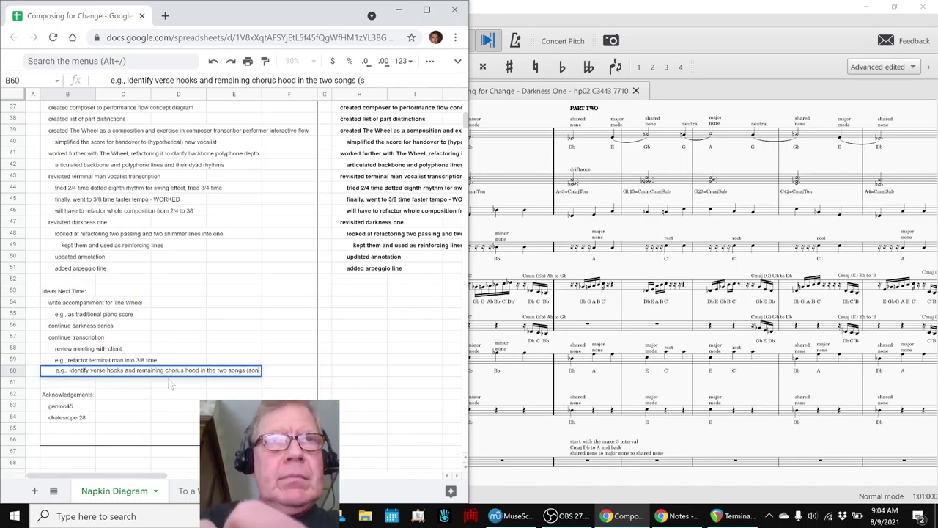
text(g structure))
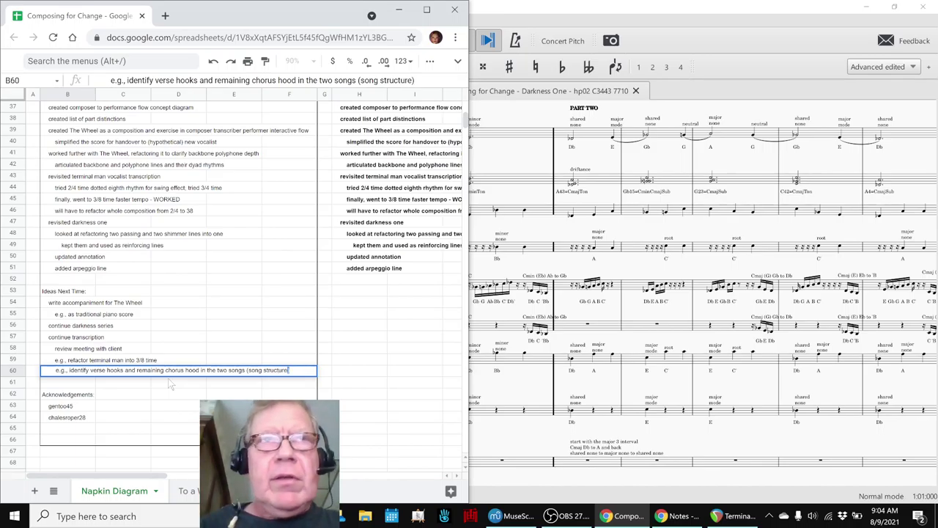
key(ctrl+shift+Left)
key(ctrl+shift+Left)
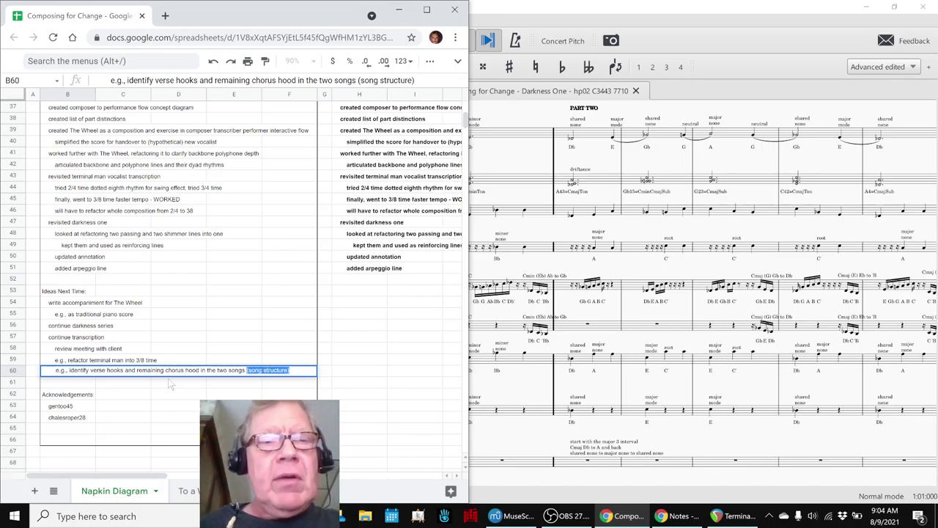
key(ctrl+b)
click(162, 315)
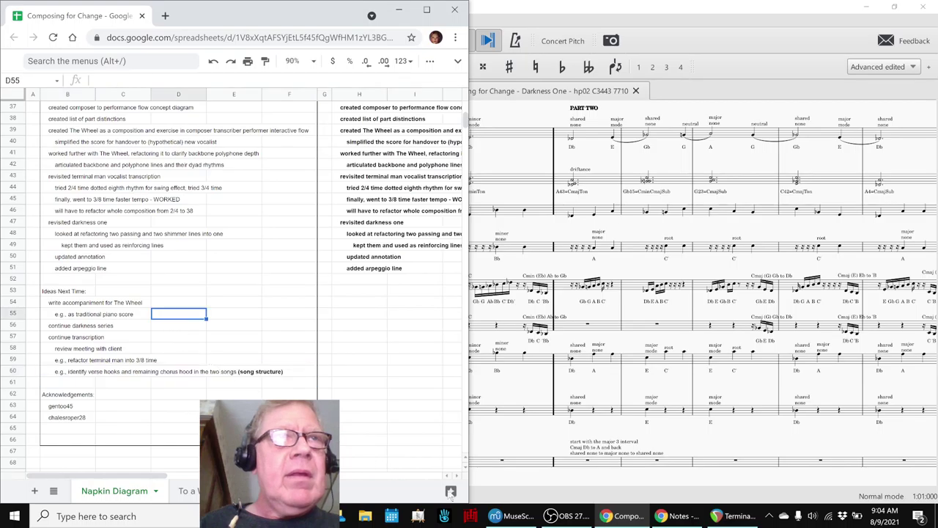
click(551, 516)
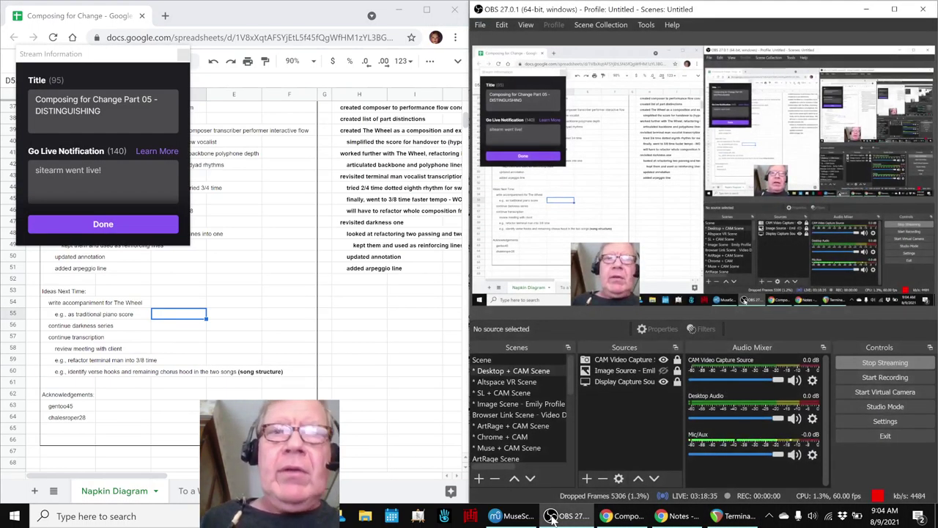